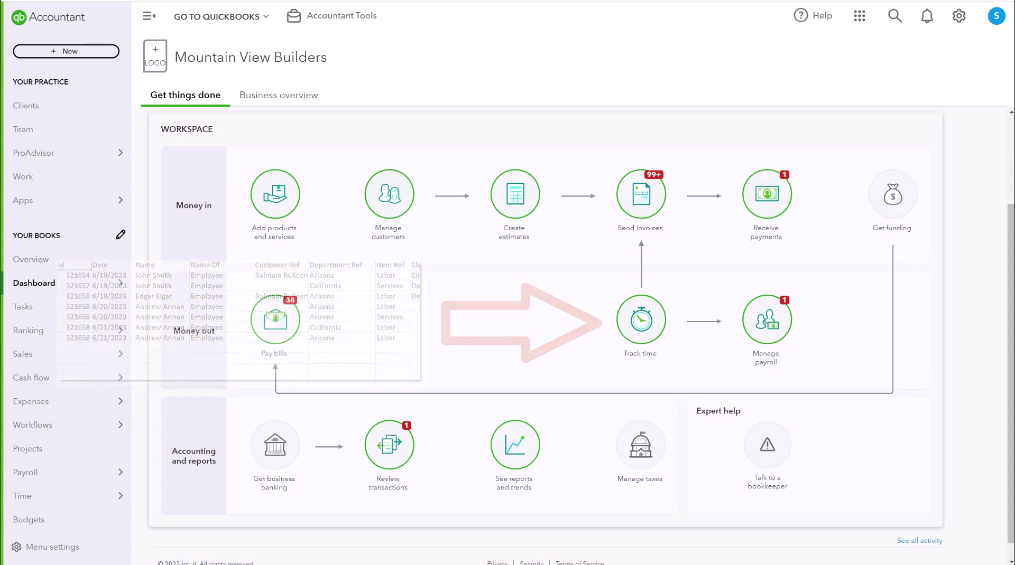
Start a single time activity dated 08/02/2023 and assign it to the Rancho Reno project of Balmain Builders.
click(76, 55)
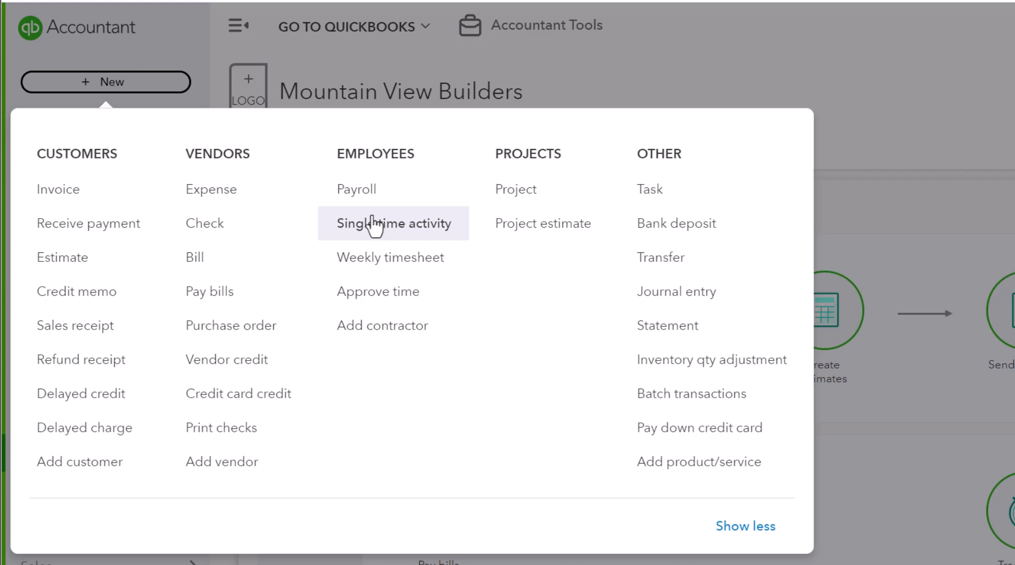
click(374, 225)
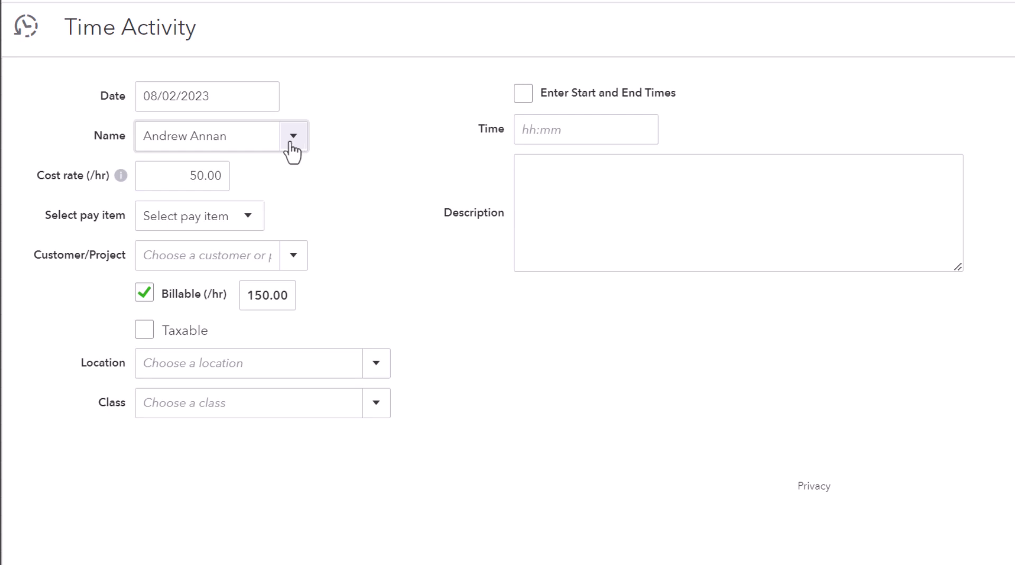
click(247, 222)
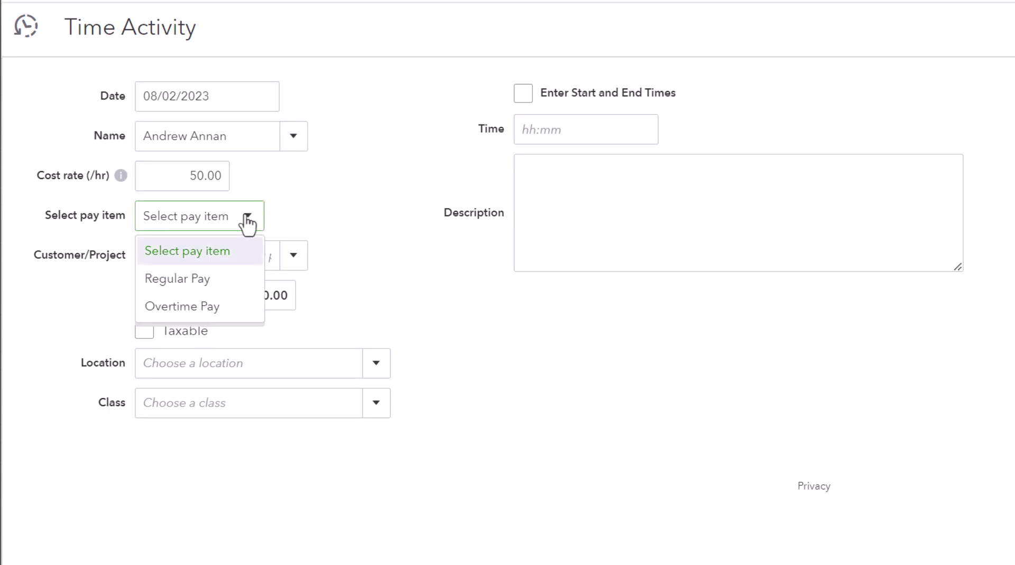
click(312, 197)
click(293, 257)
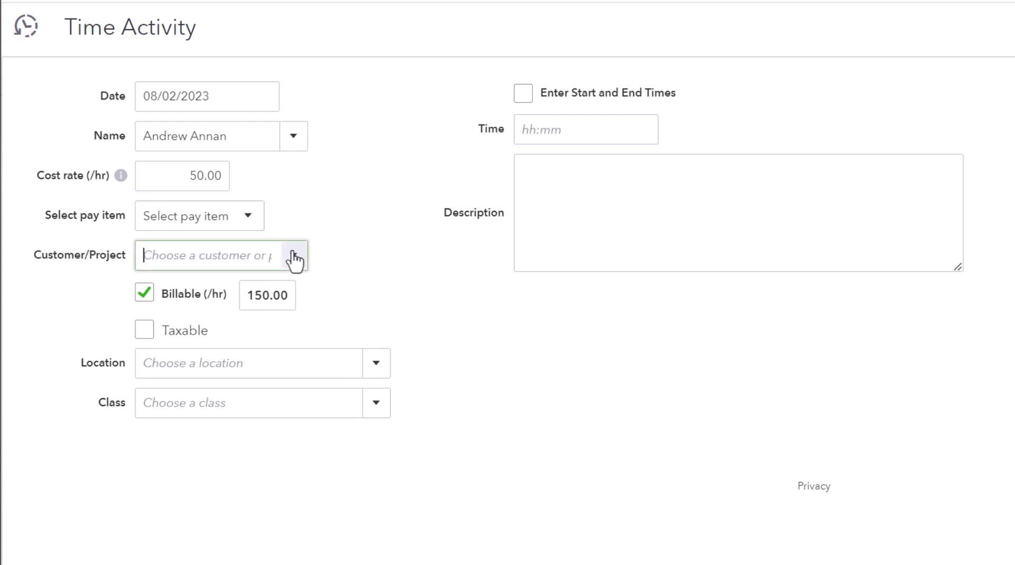
text(ba)
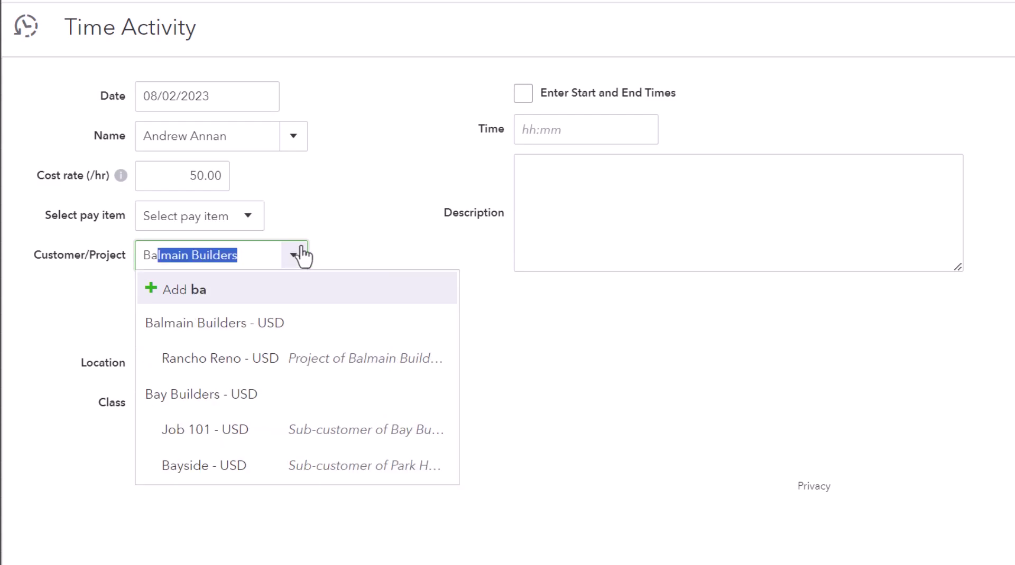
click(267, 365)
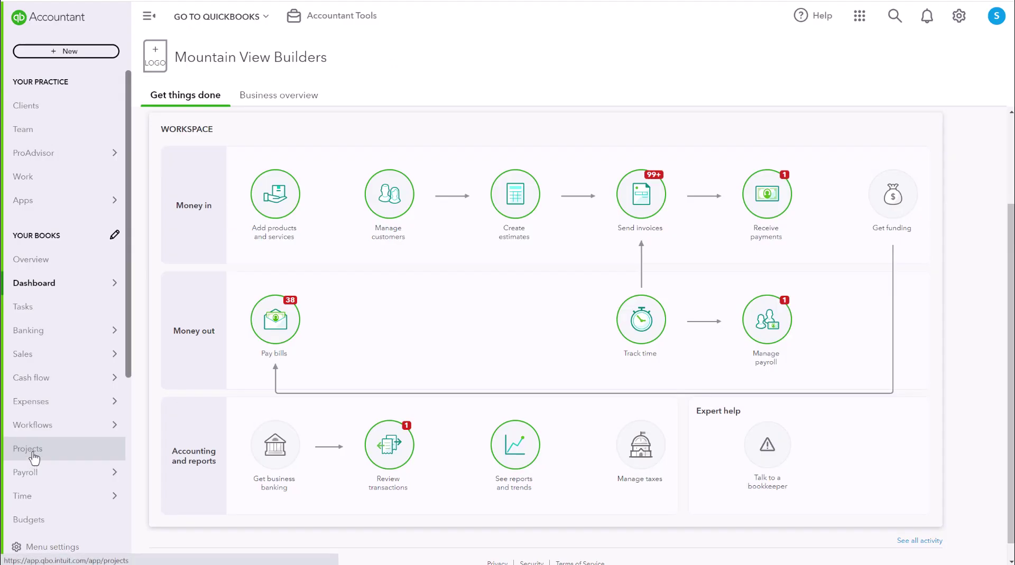
Open the Rancho Reno project and examine the cost of its August 2023 time activity down to the individual entry.
click(33, 453)
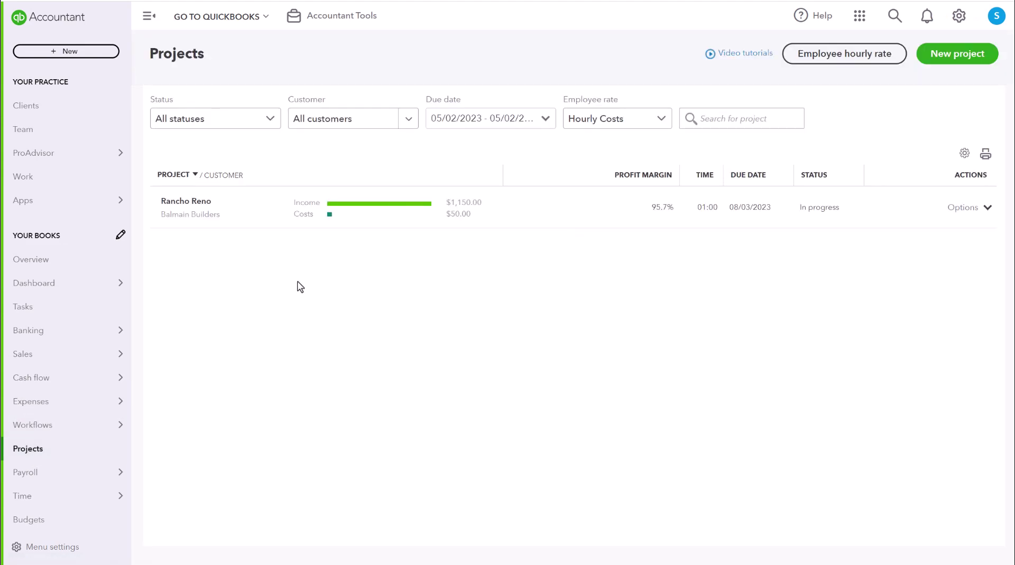
click(261, 217)
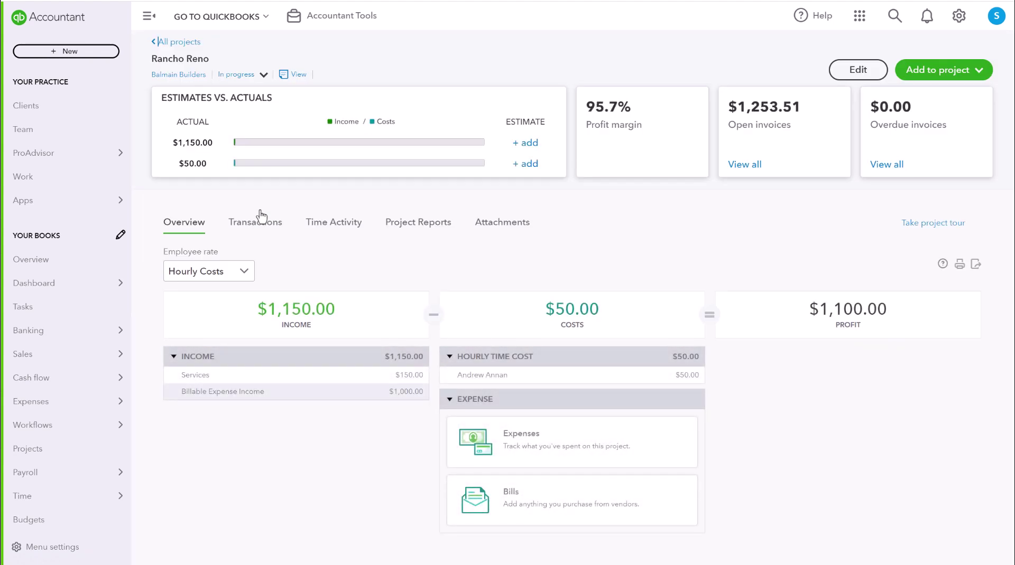
click(323, 228)
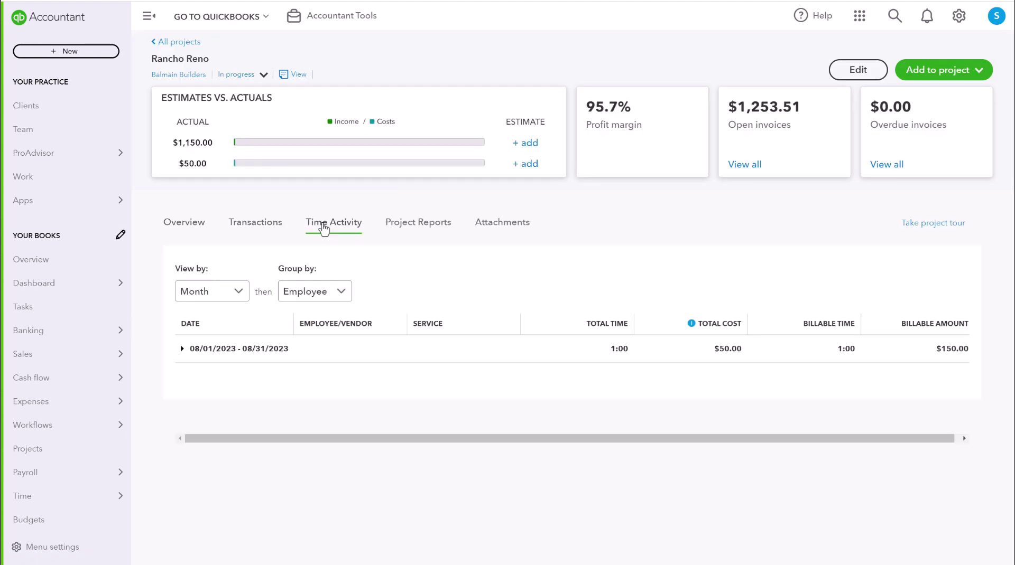
click(201, 349)
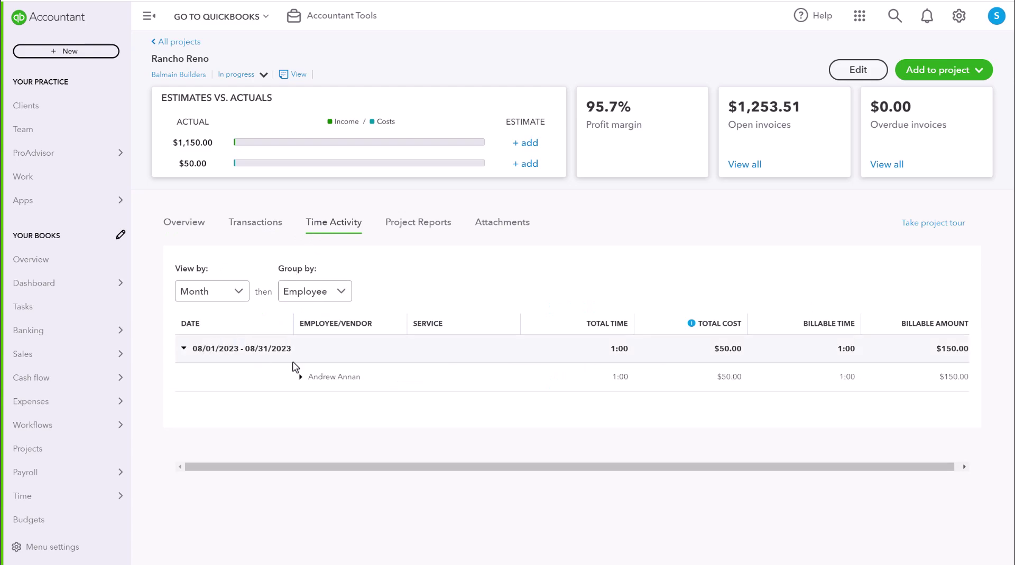
click(313, 378)
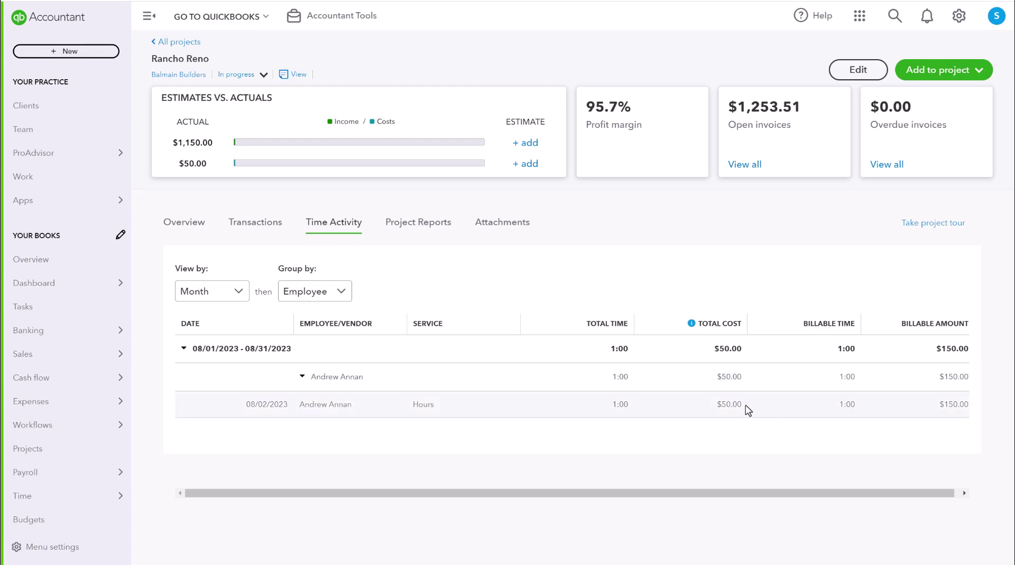
drag(747, 410, 713, 408)
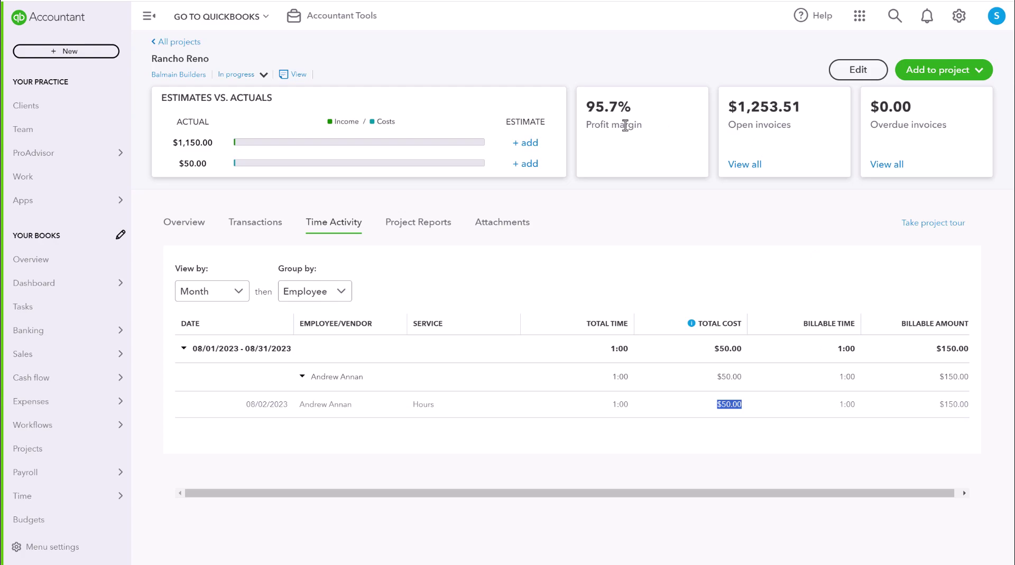
View the Unbilled time and expenses report for the Rancho Reno project.
click(446, 227)
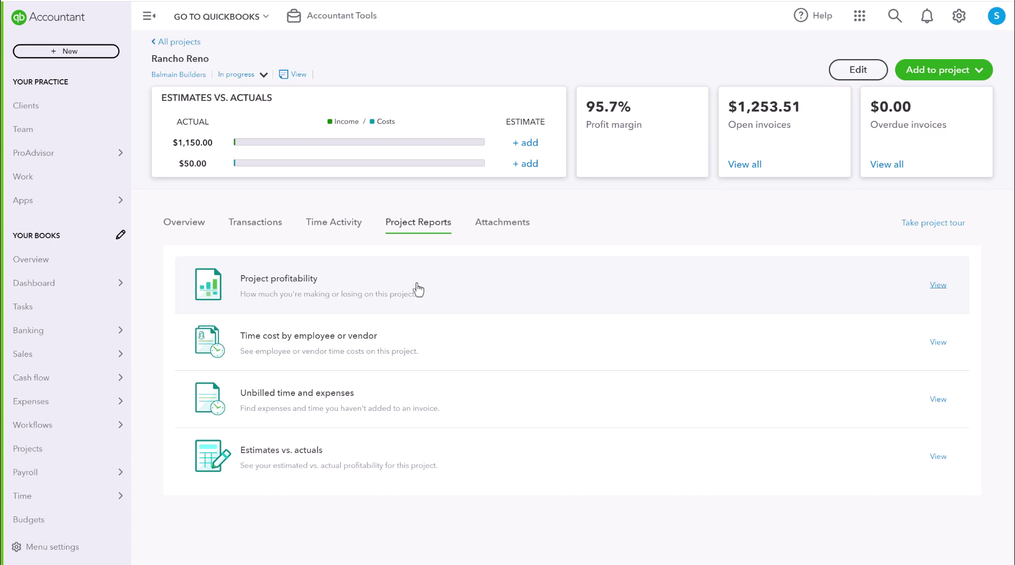
click(361, 380)
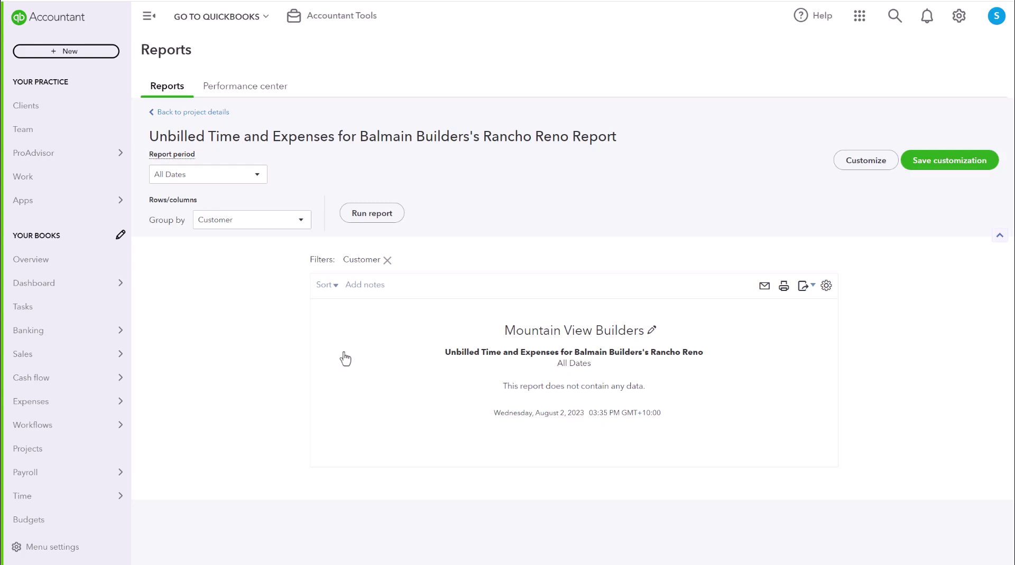
Open the profile of the $50.00/hour employee from the payroll employee list and view the available actions.
mouse_move(88, 472)
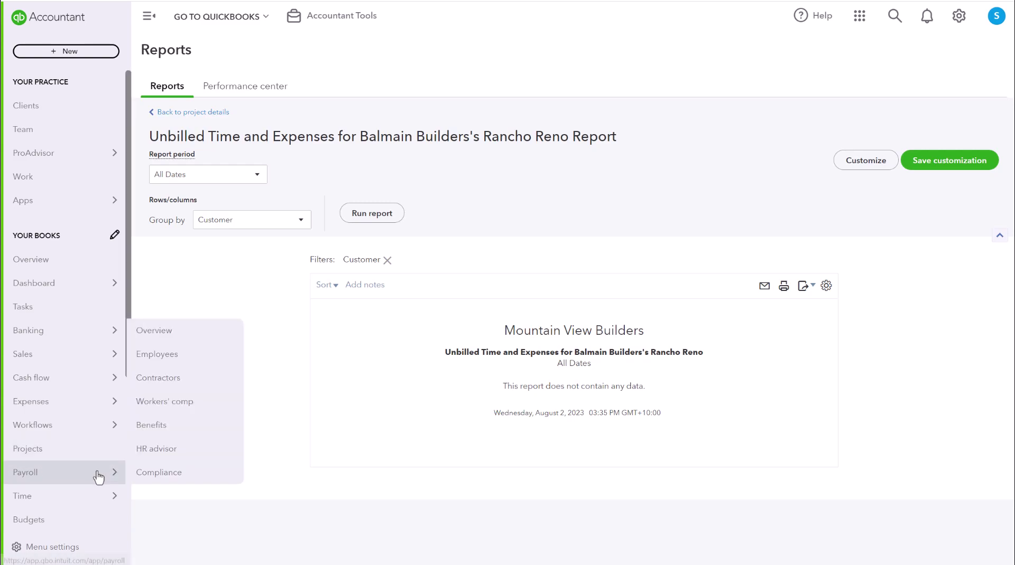
click(197, 362)
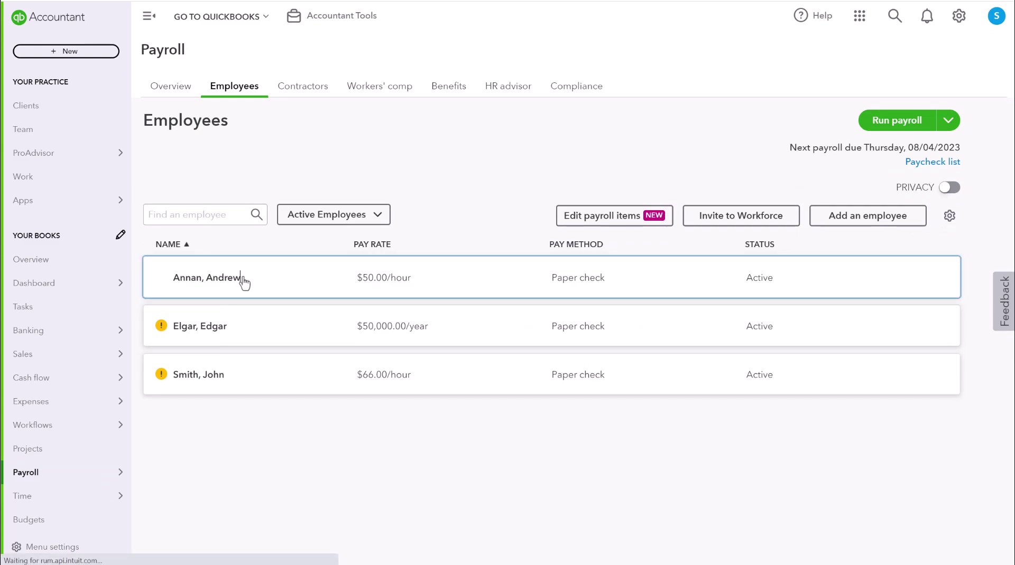
click(243, 280)
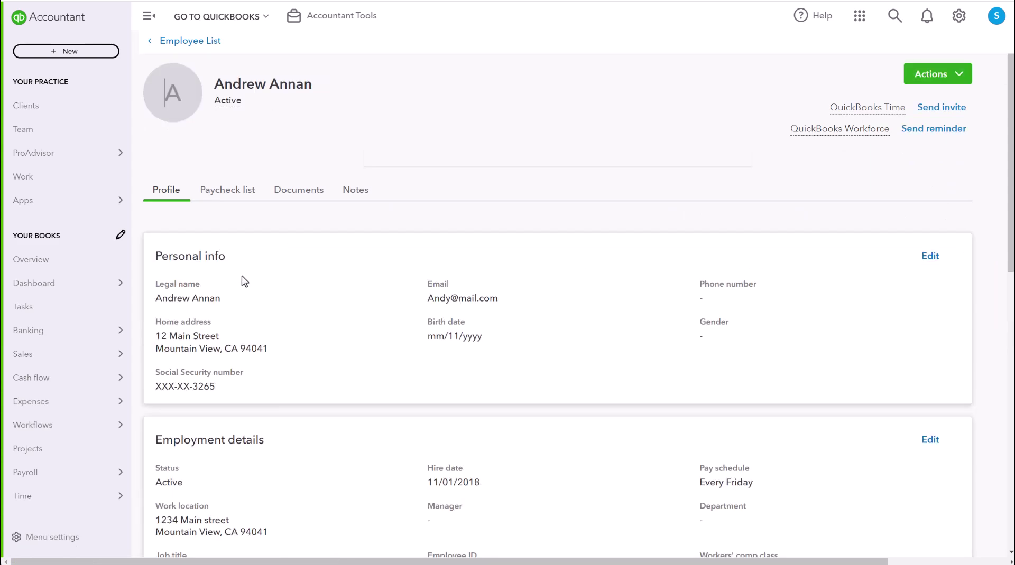
click(968, 78)
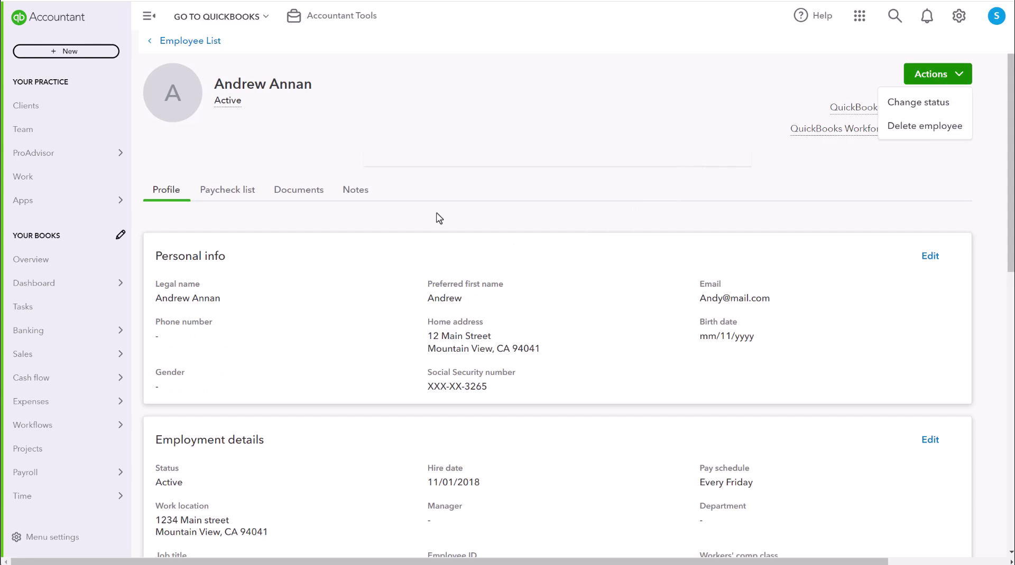
mouse_move(92, 474)
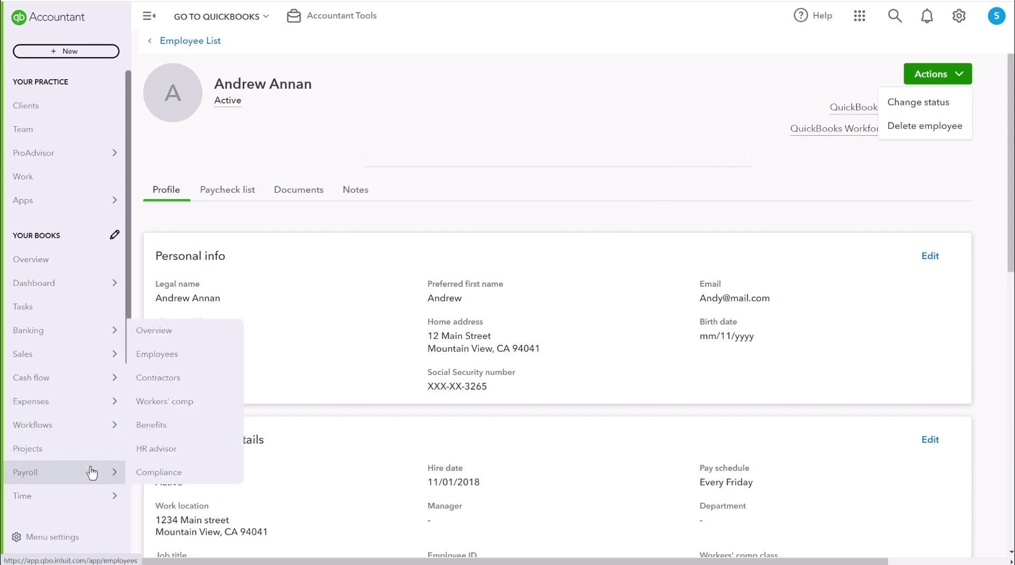
click(162, 364)
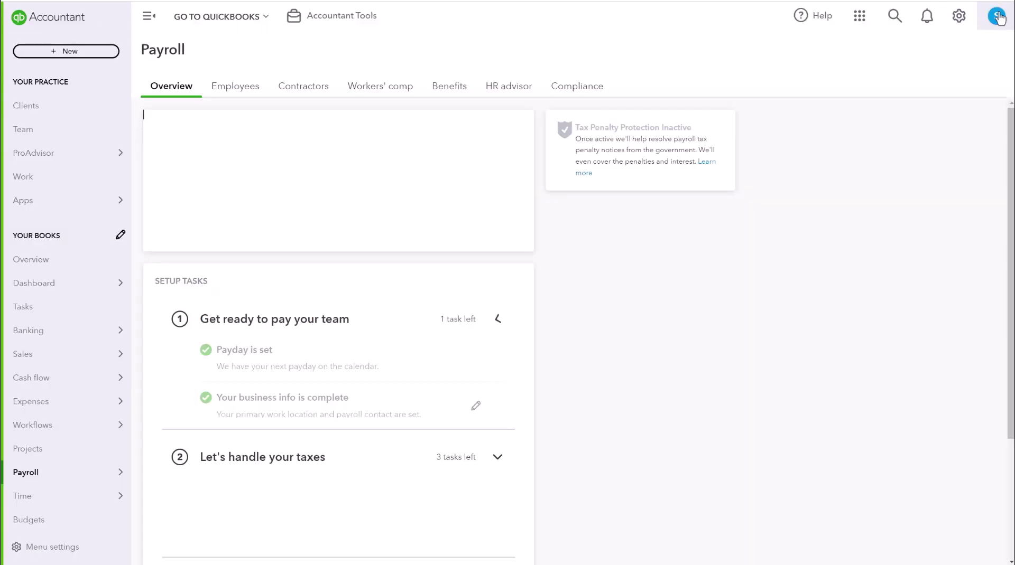
mouse_move(56, 353)
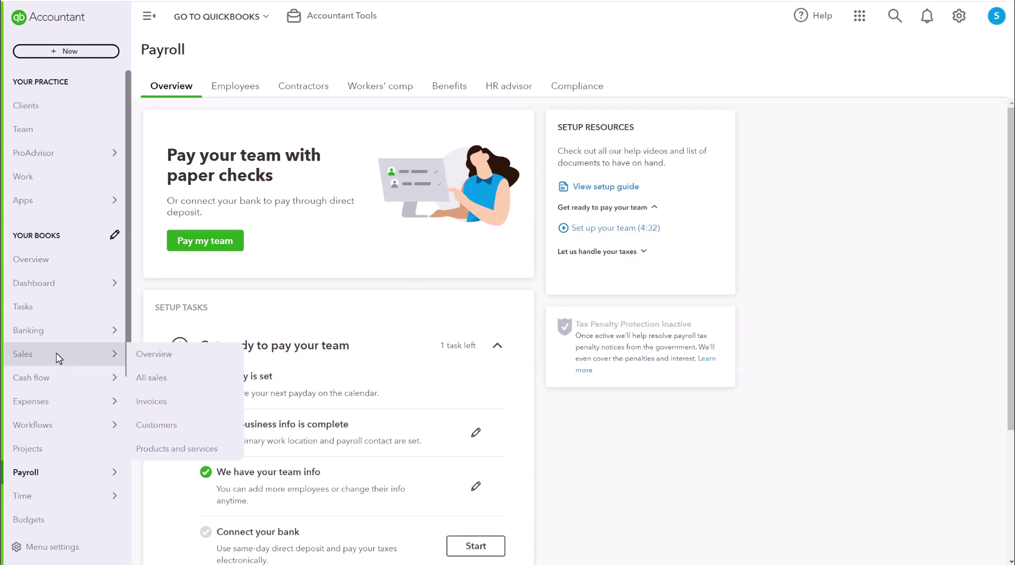
click(53, 267)
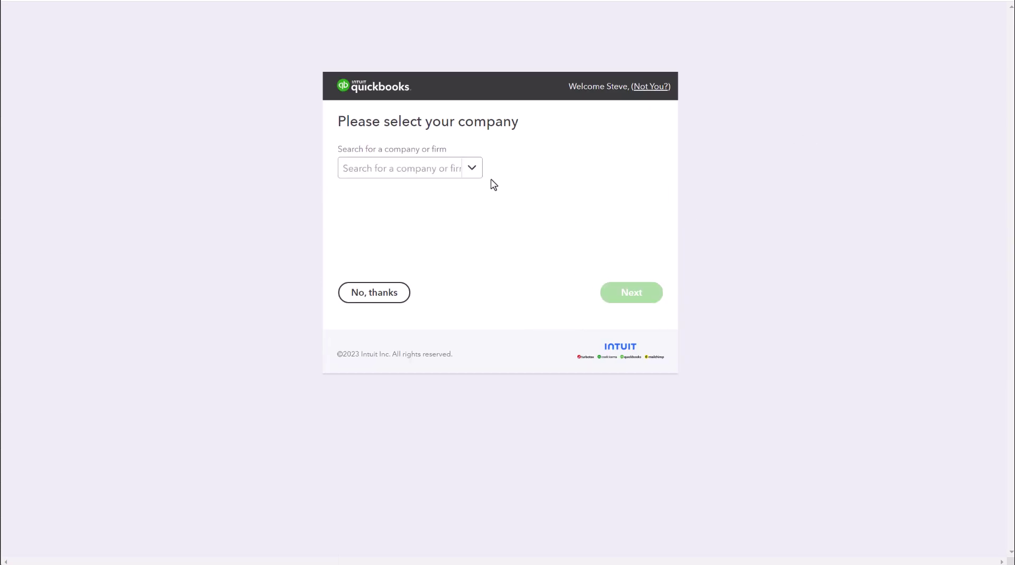
Select Mountain View Builders as the QuickBooks company to connect to Axis.
click(476, 170)
click(446, 222)
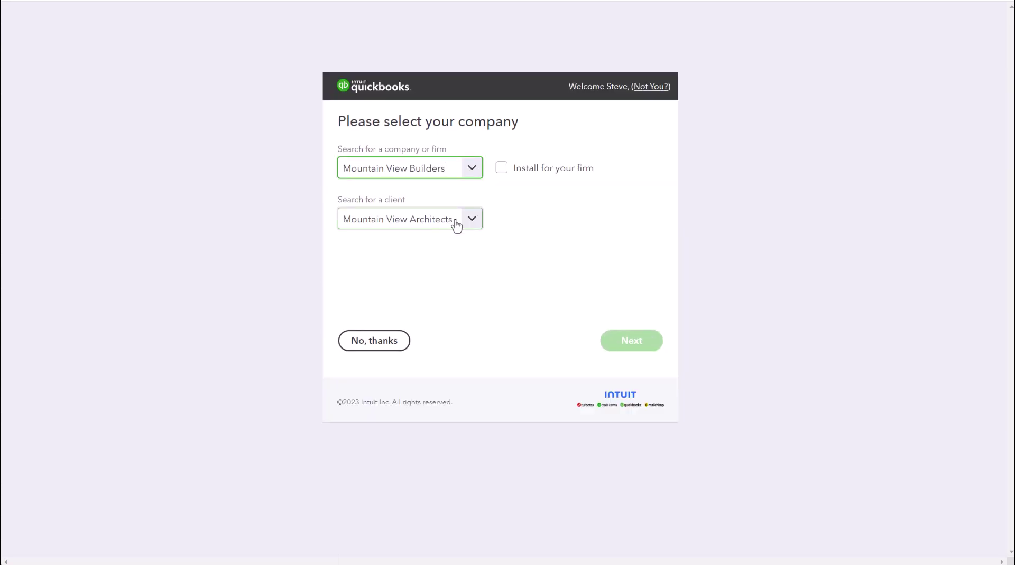
click(498, 170)
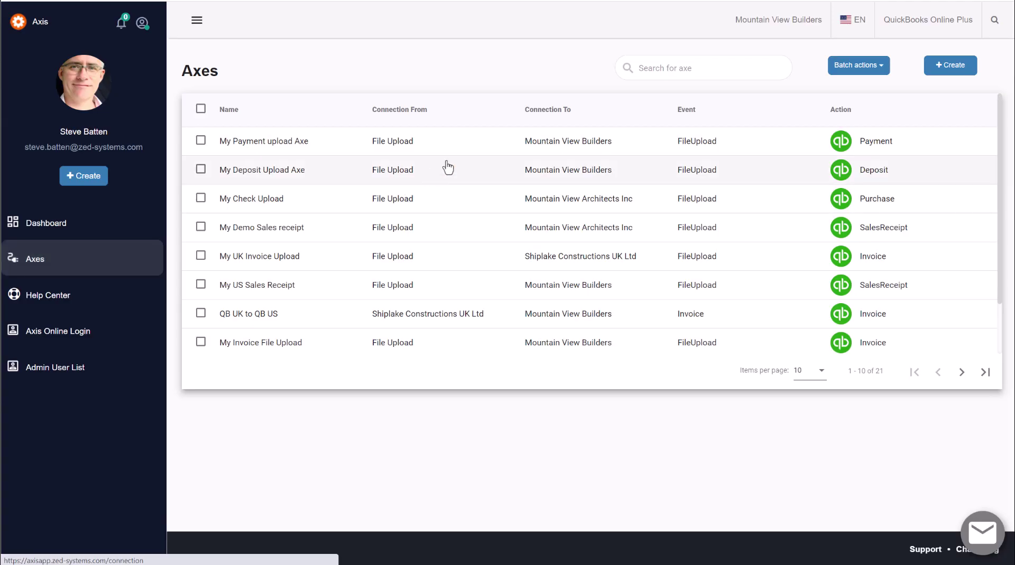
Create a new axe named "My Time Activity Upload".
click(952, 66)
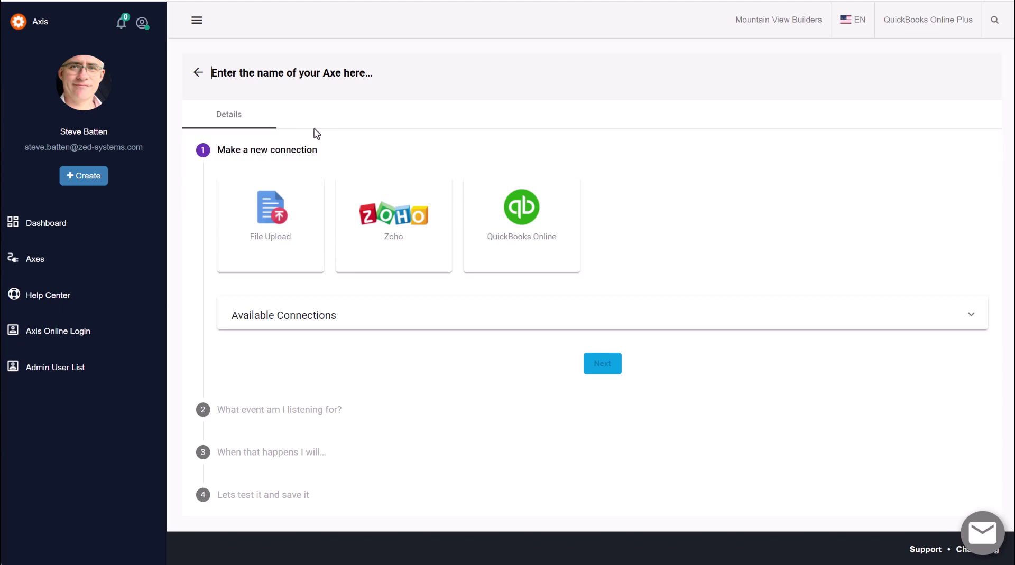
text(My)
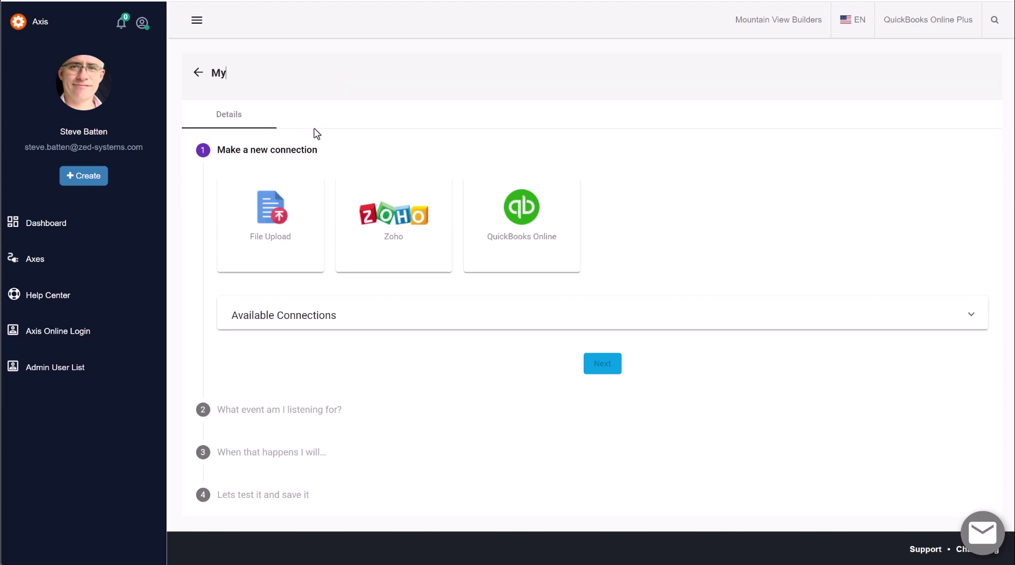
text( Time Activity Upload)
Add a File Upload connection using Time Activities.txt from the Test Data folder and save it.
click(288, 203)
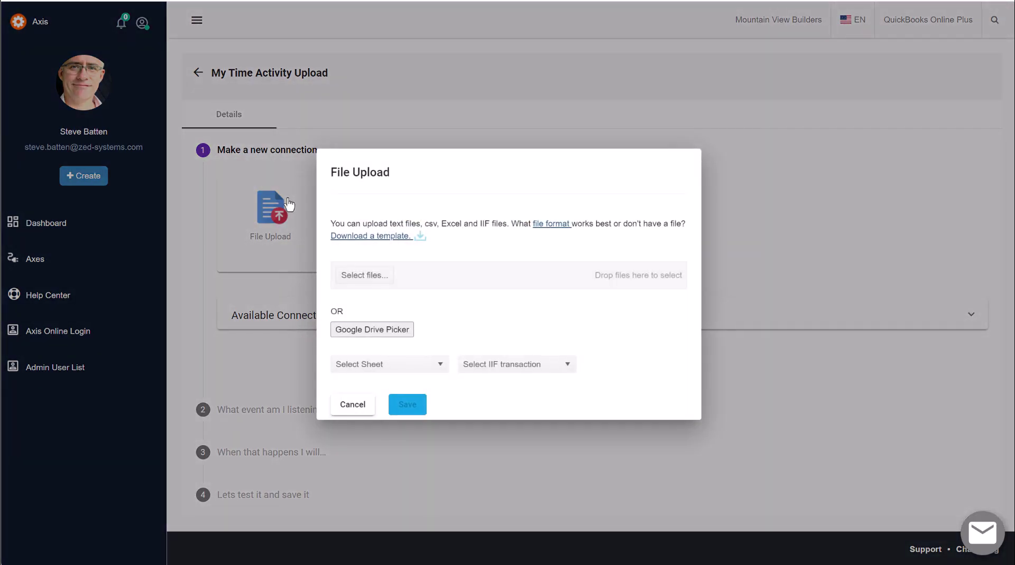
click(349, 276)
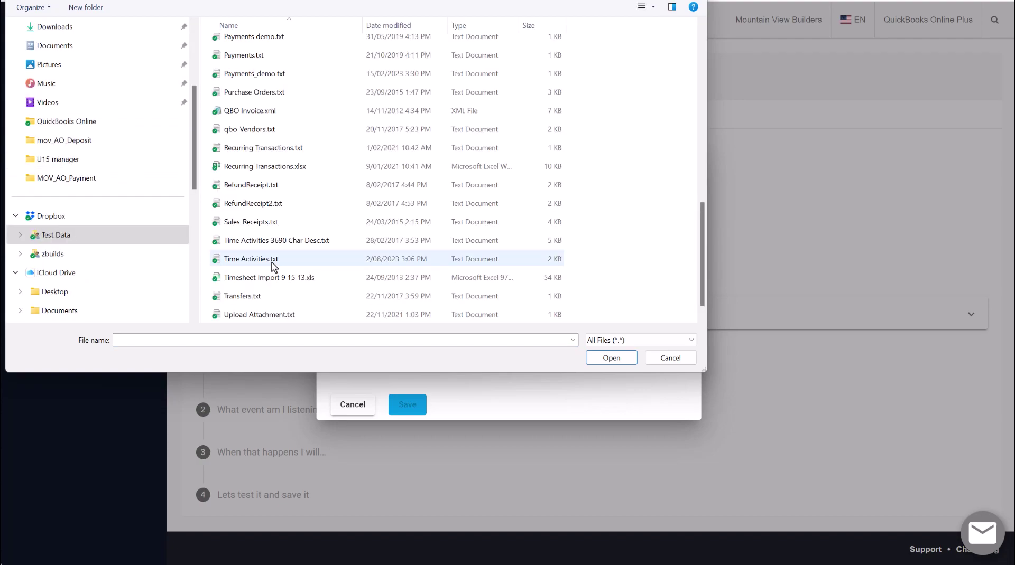
click(272, 262)
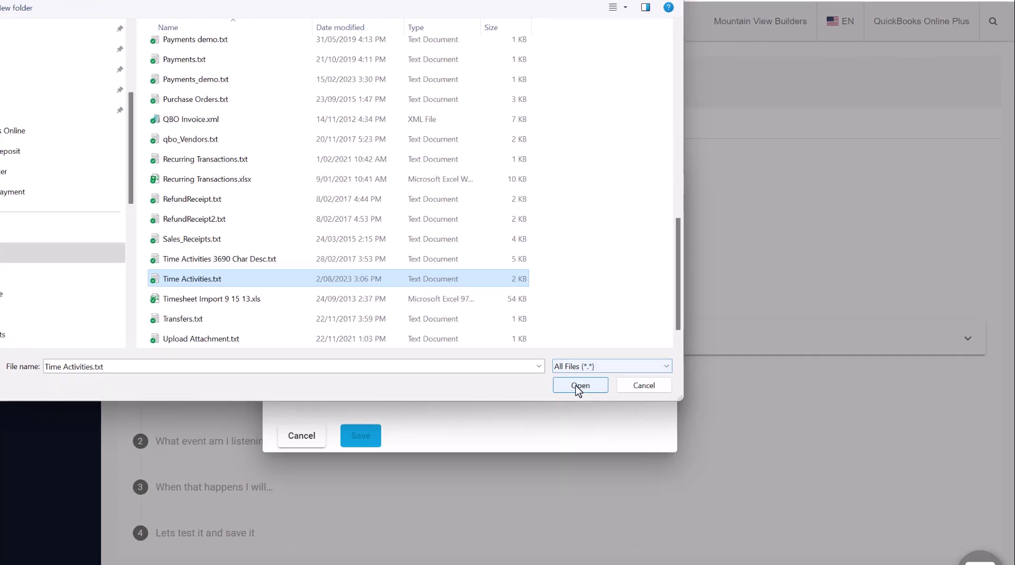
click(612, 357)
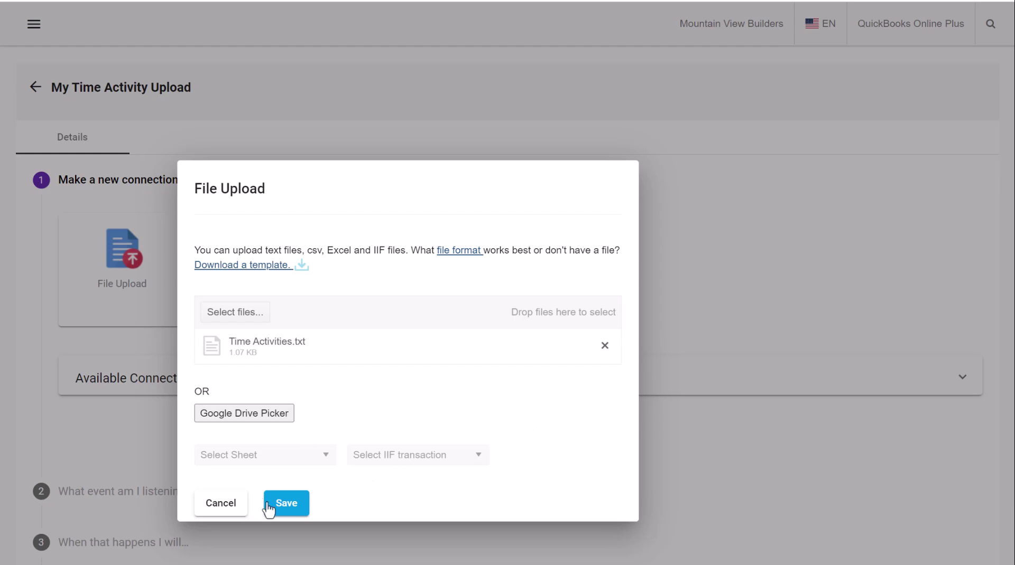
click(296, 511)
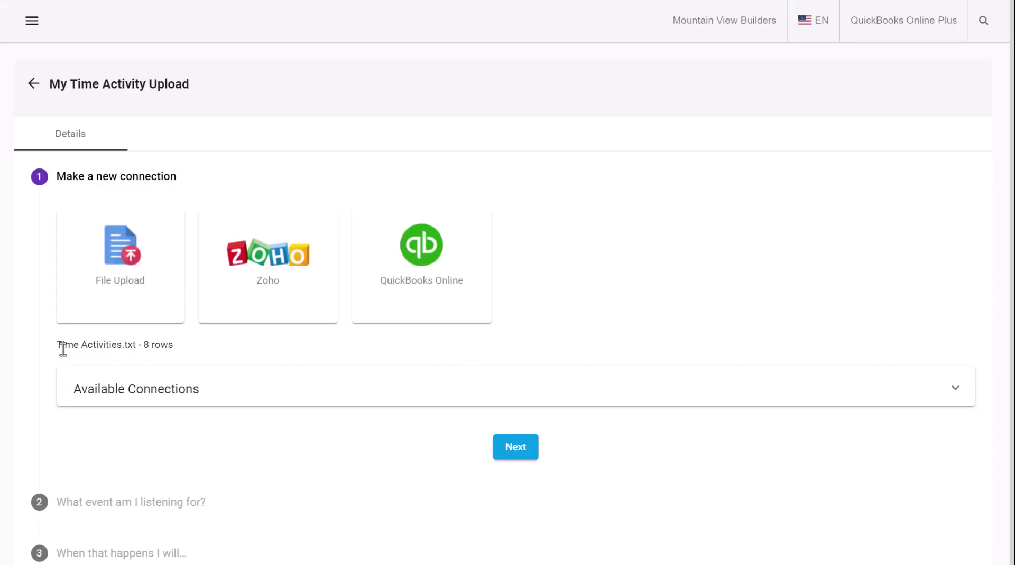
drag(57, 344, 172, 345)
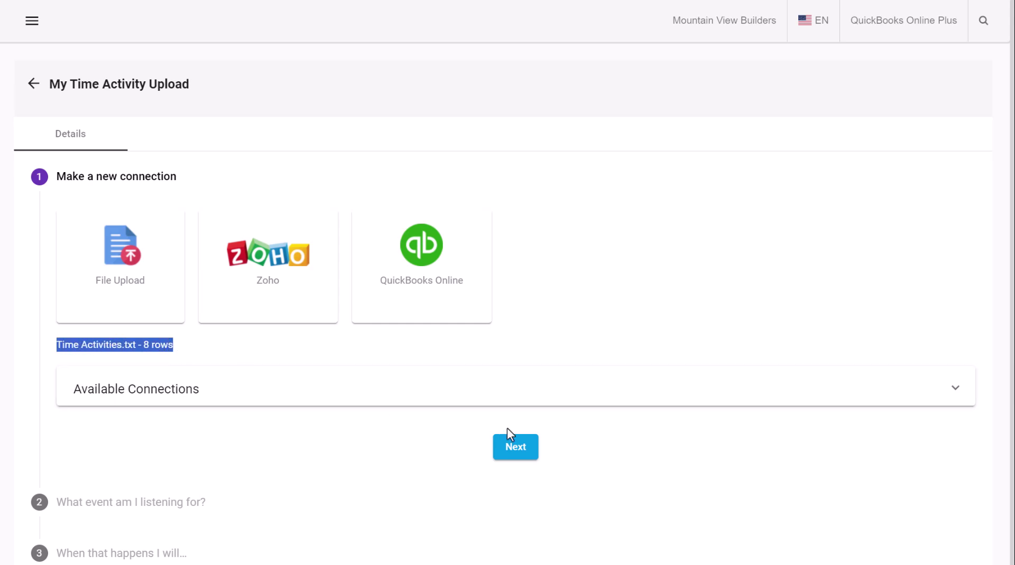
Set the axe to create a TimeActivity in QuickBooks when a FileUpload occurs, and continue to the field mapping.
click(513, 449)
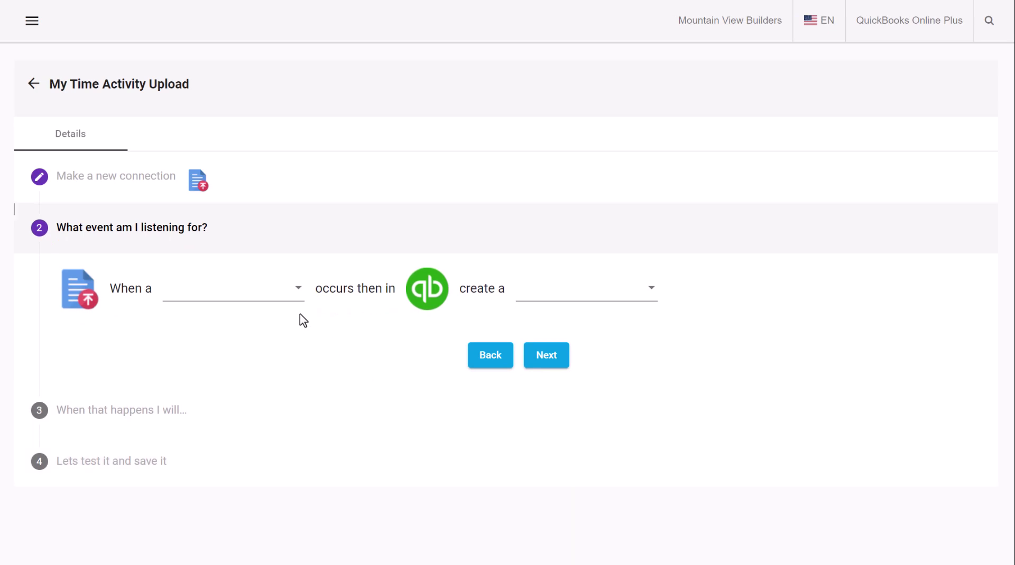
click(292, 290)
click(290, 295)
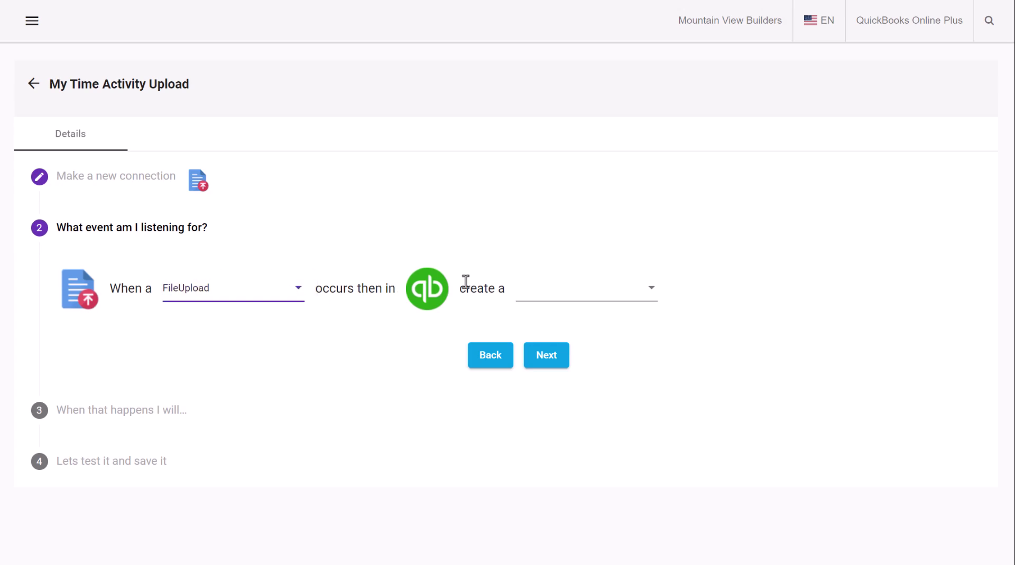
click(562, 295)
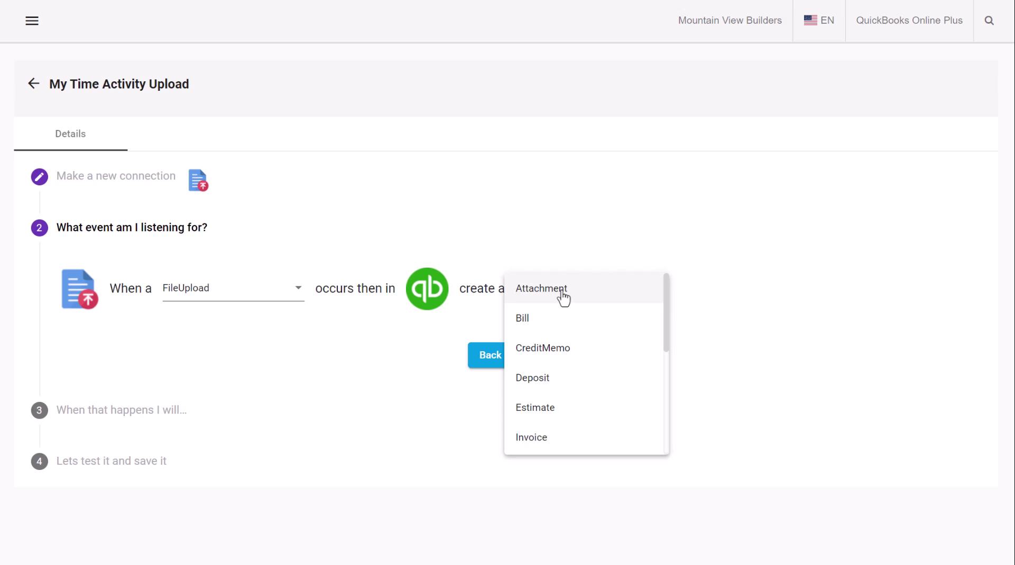
scroll(561, 341, down, 4)
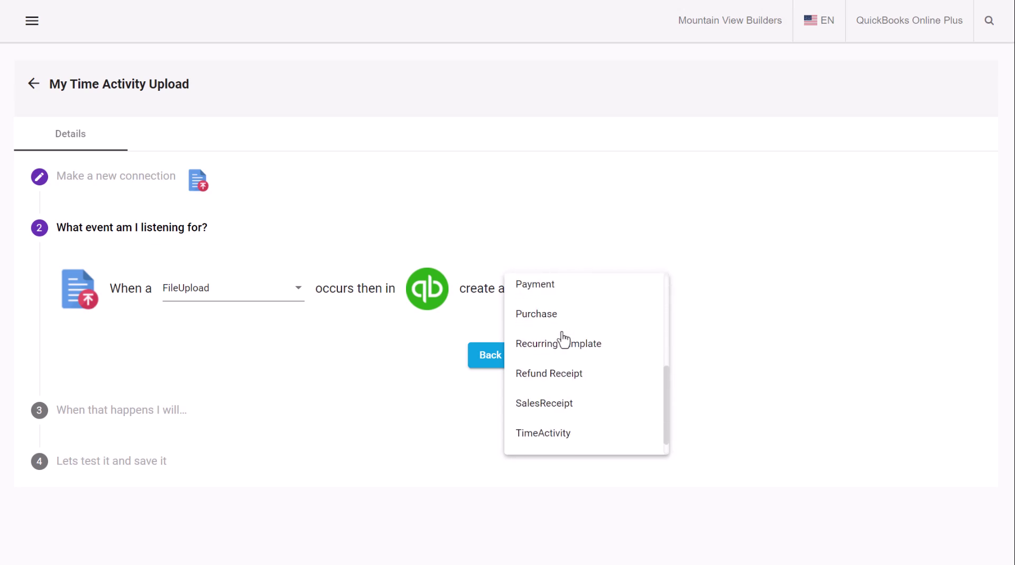
click(563, 434)
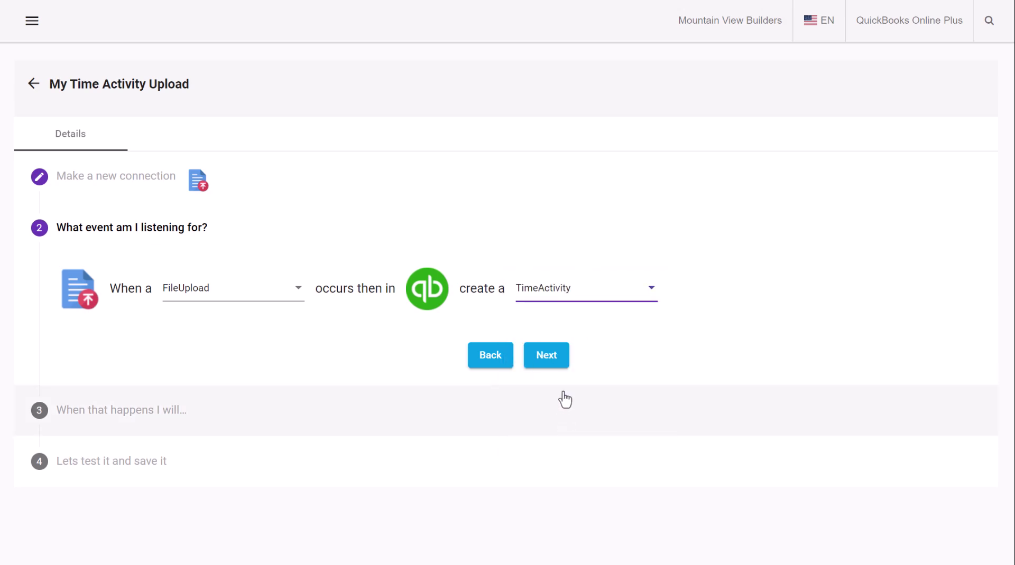
click(550, 363)
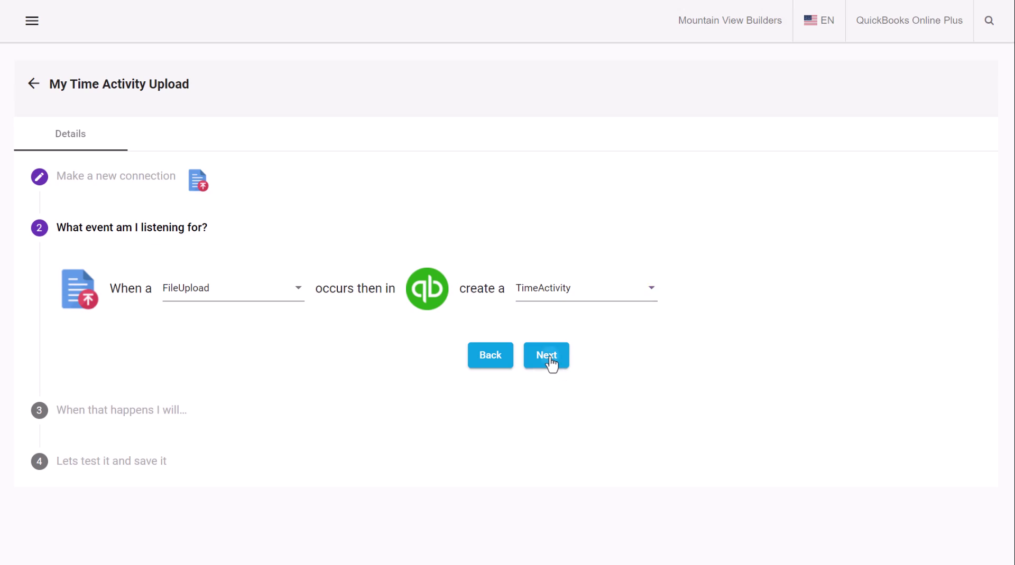
Map the TxnDate field of the time activity to the file's Date column.
scroll(480, 352, down, 3)
scroll(480, 351, down, 2)
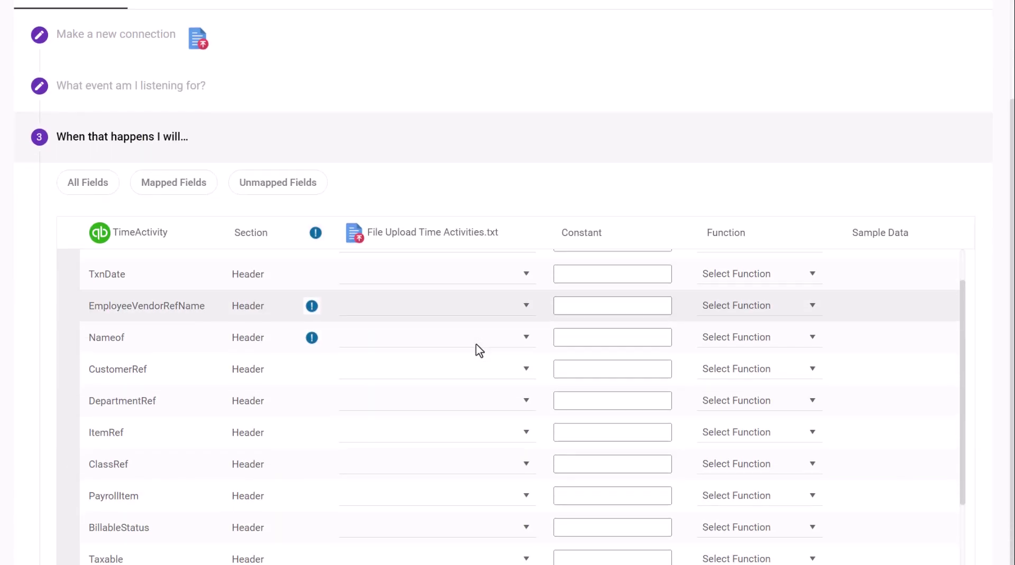
scroll(478, 352, up, 2)
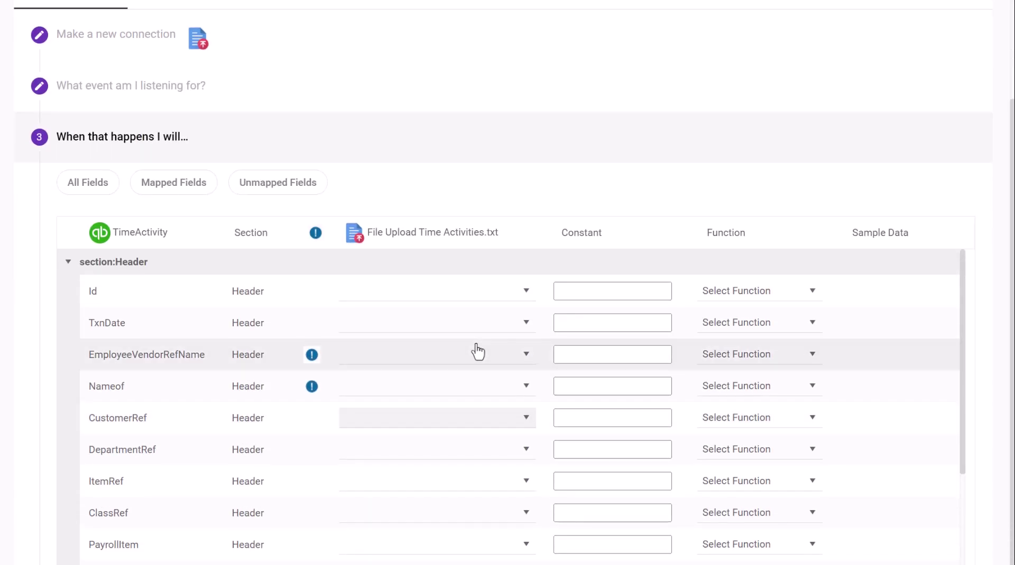
click(496, 322)
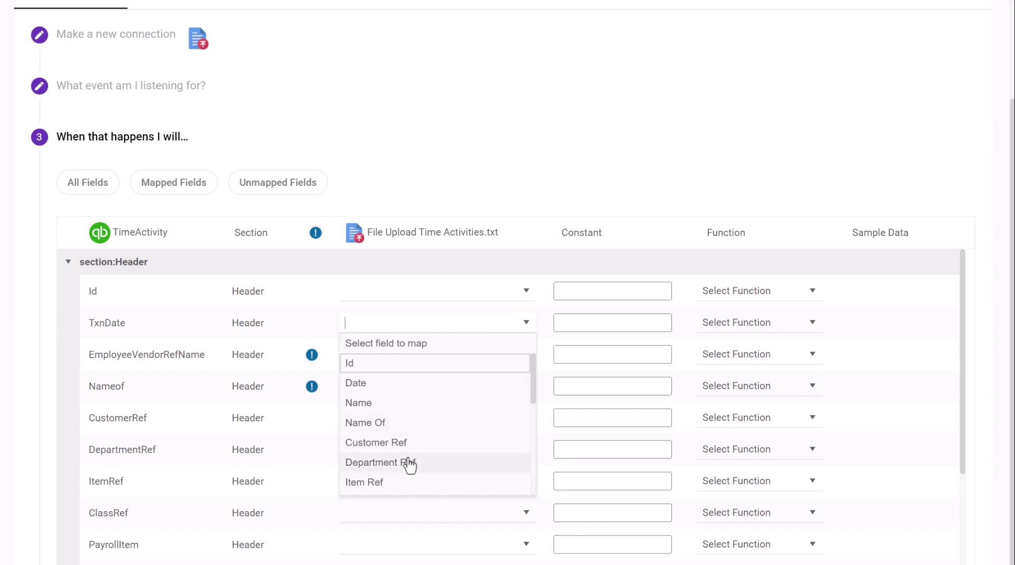
click(397, 384)
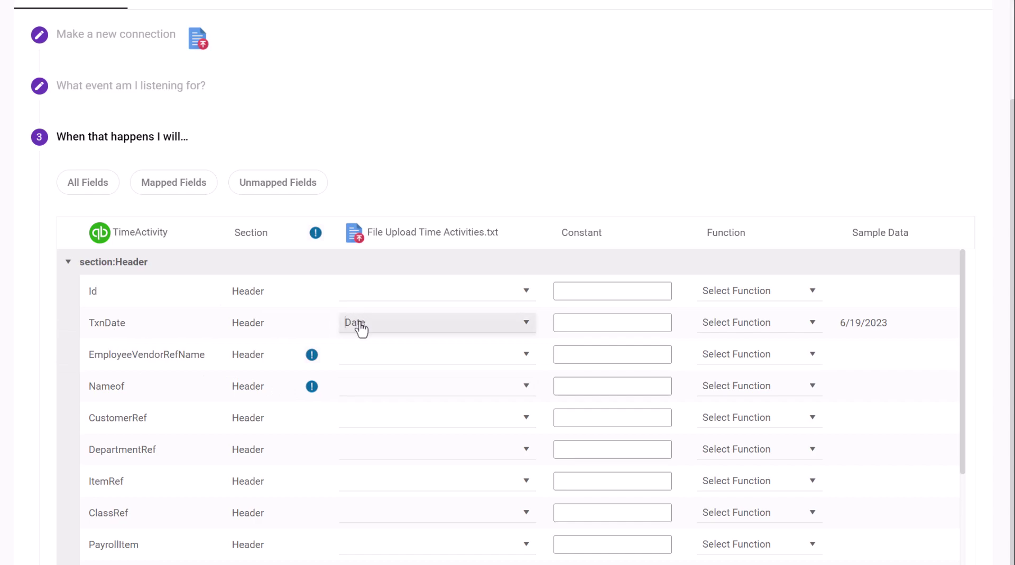
Map EmployeeVendorRefName to the file's Name column and Nameof to Name Of.
click(358, 357)
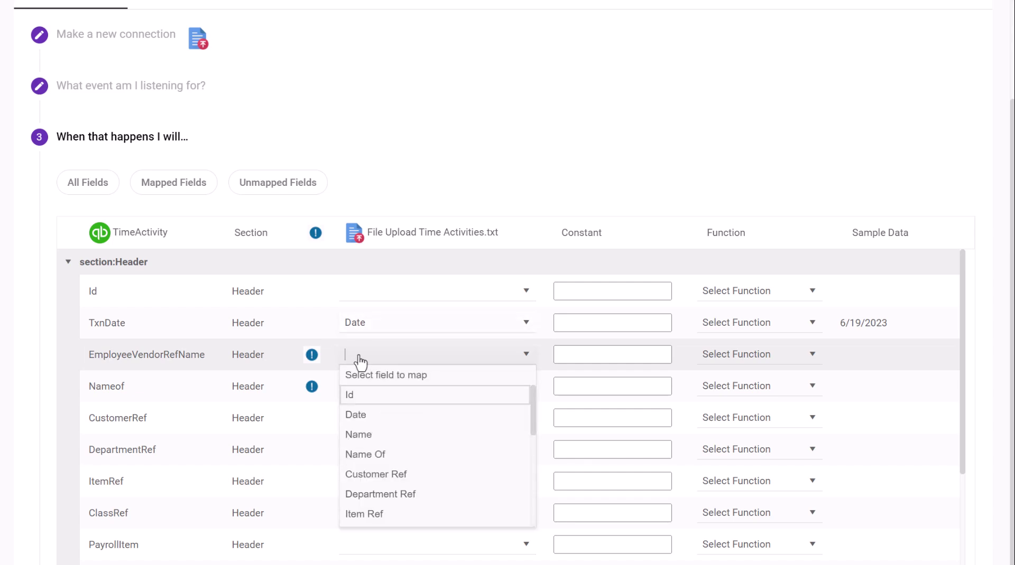
click(371, 439)
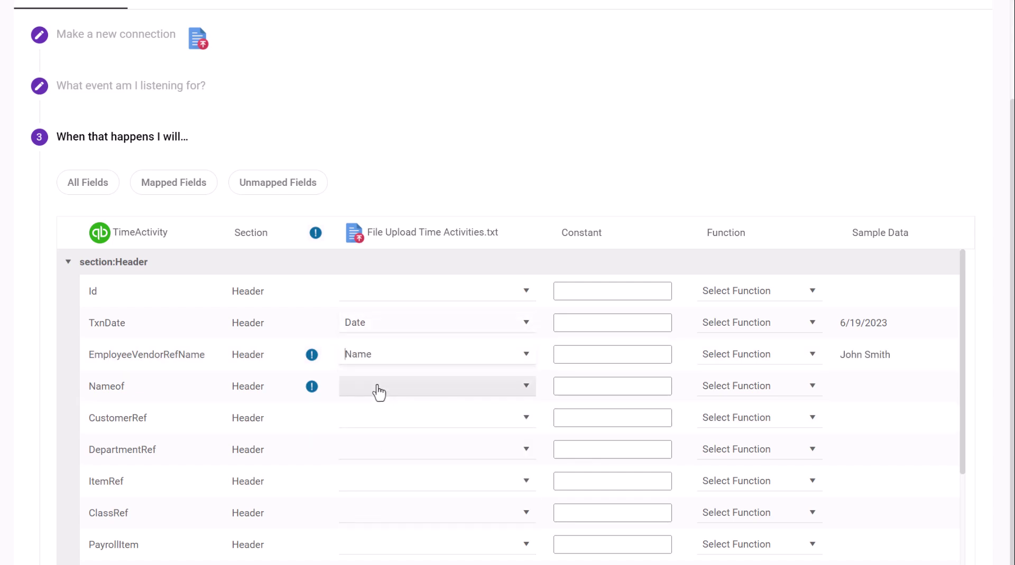
click(376, 388)
click(370, 485)
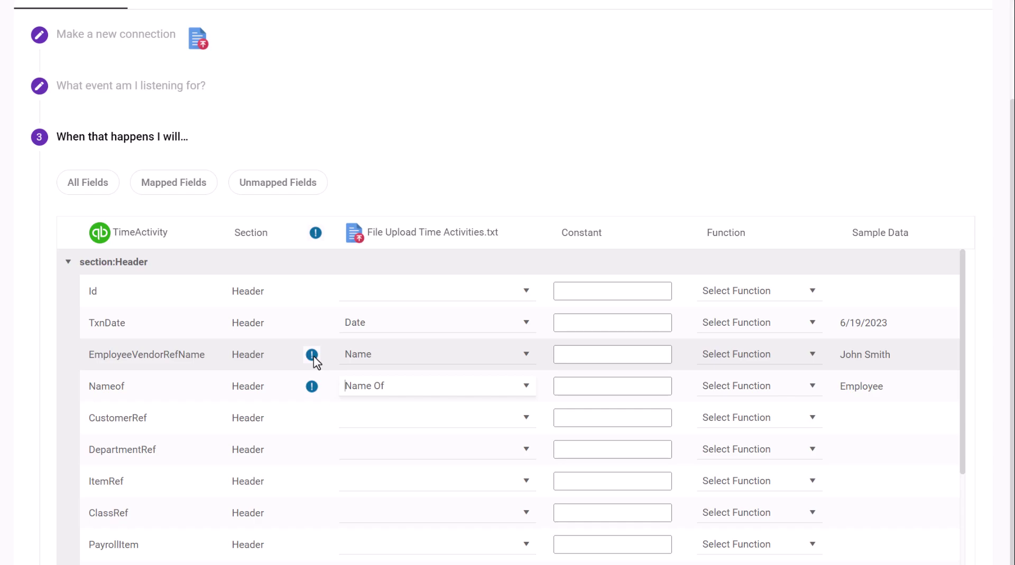
Map CustomerRef to the file's Customer Ref column and ItemRef to Item Ref.
click(367, 425)
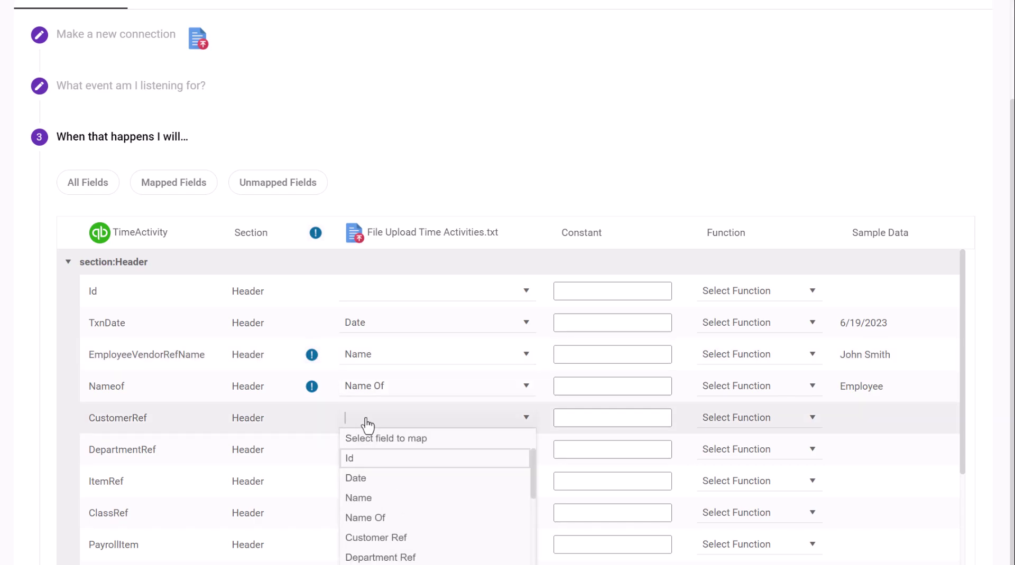
click(387, 538)
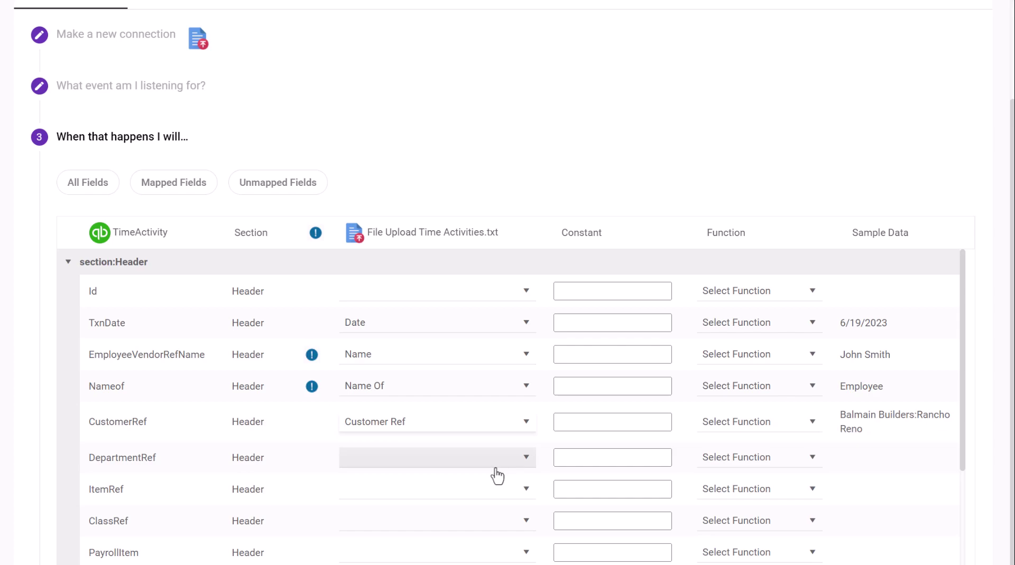
mouse_move(109, 472)
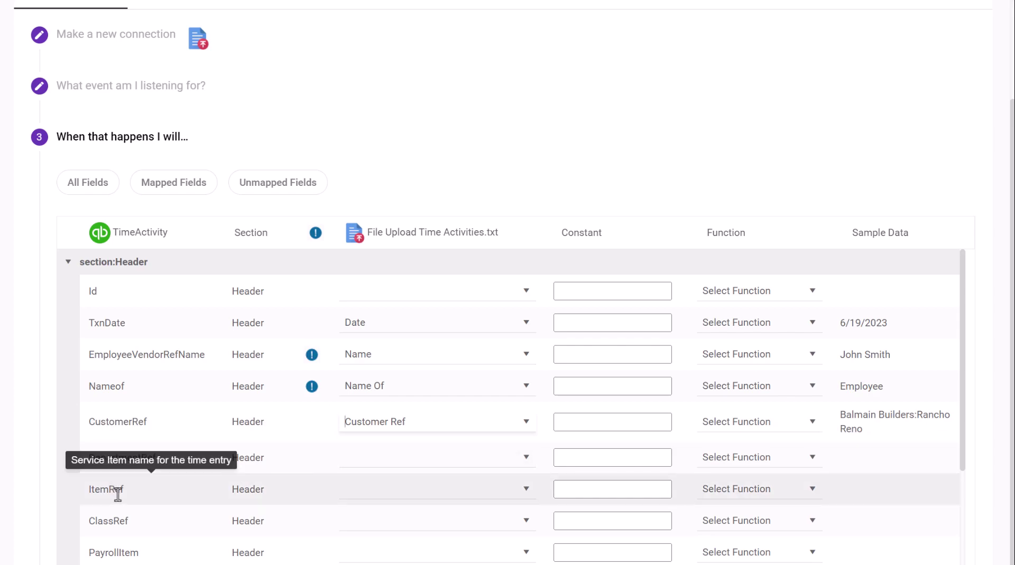
click(526, 490)
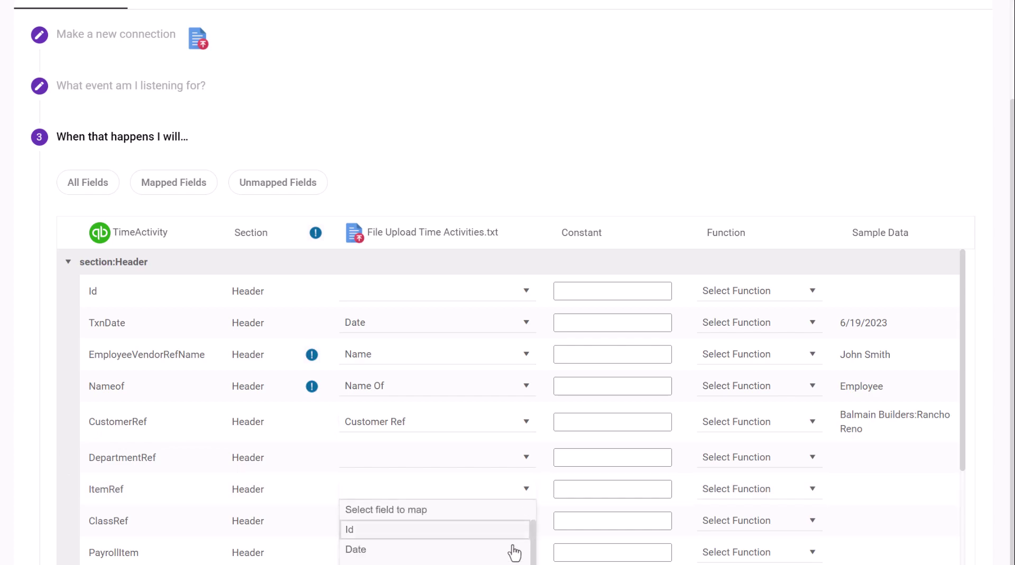
click(421, 549)
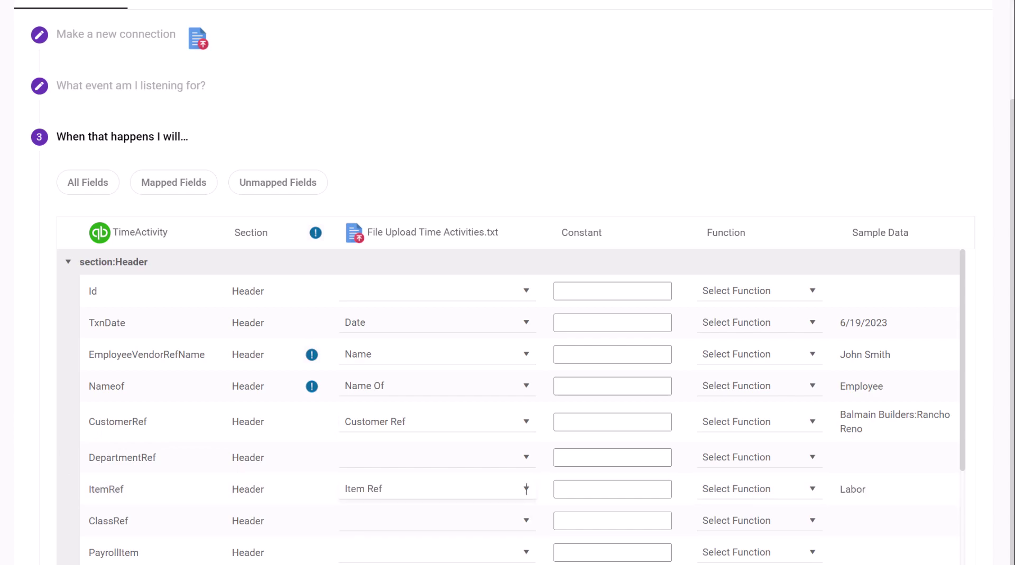
Map PayrollItem to the file's PayrollItemRef column and BillableStatus to Billable Status.
click(419, 552)
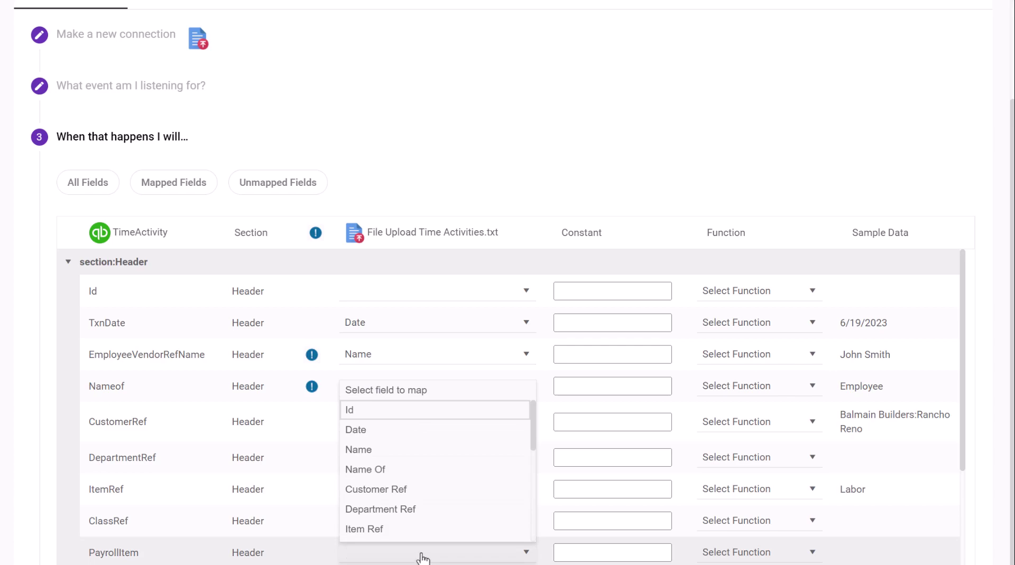
scroll(413, 508, down, 3)
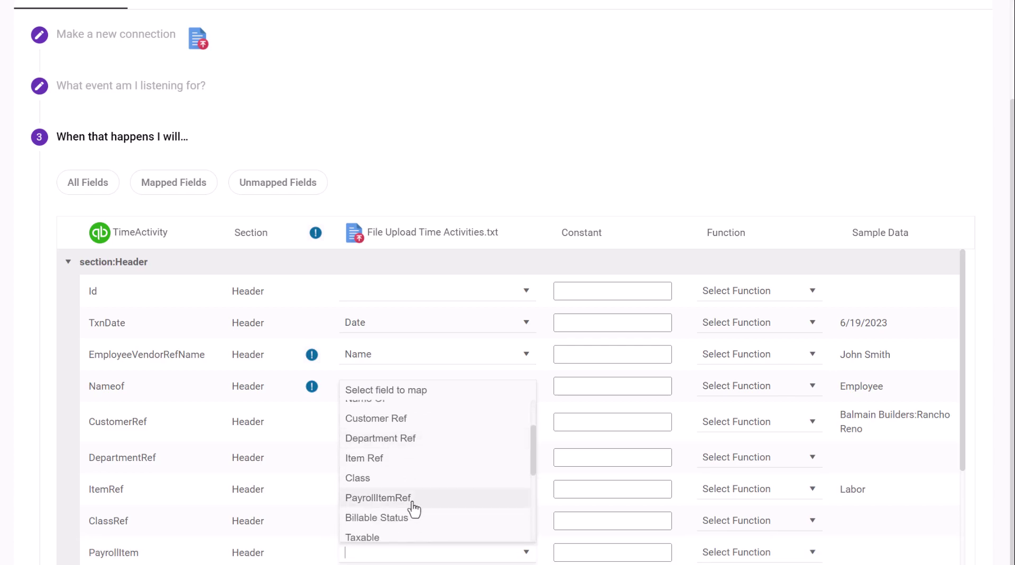
click(412, 500)
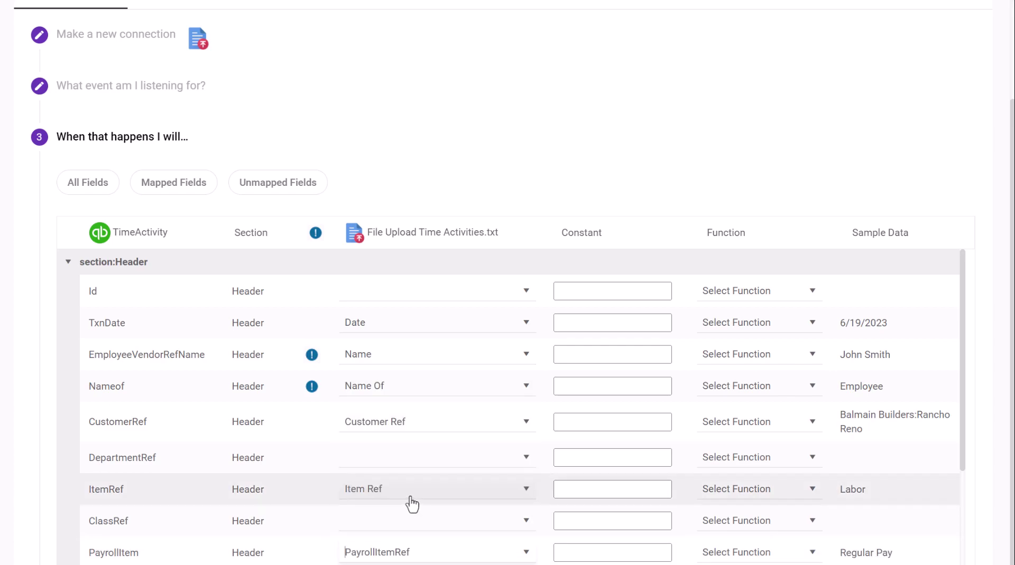
scroll(412, 505, down, 2)
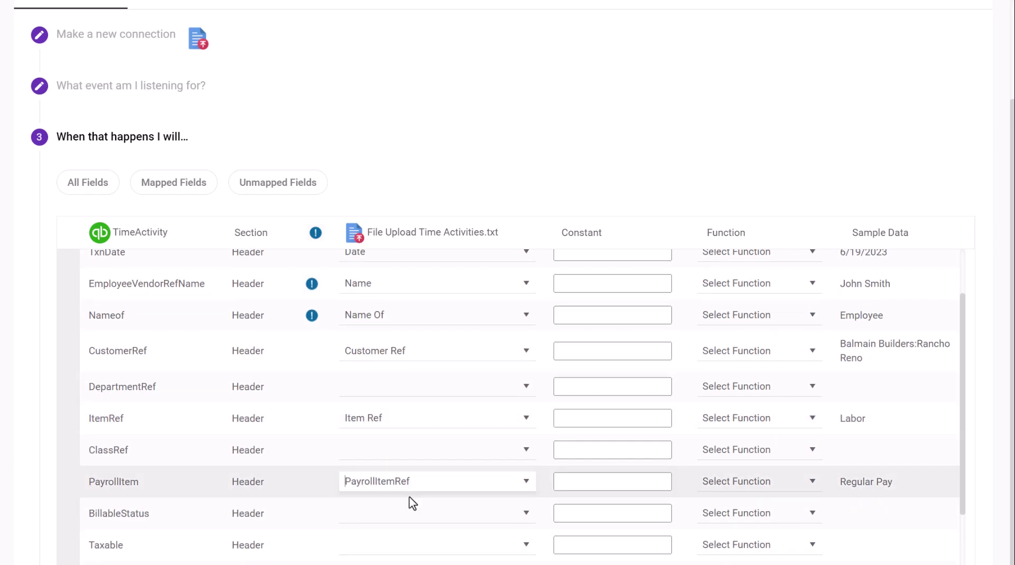
click(412, 519)
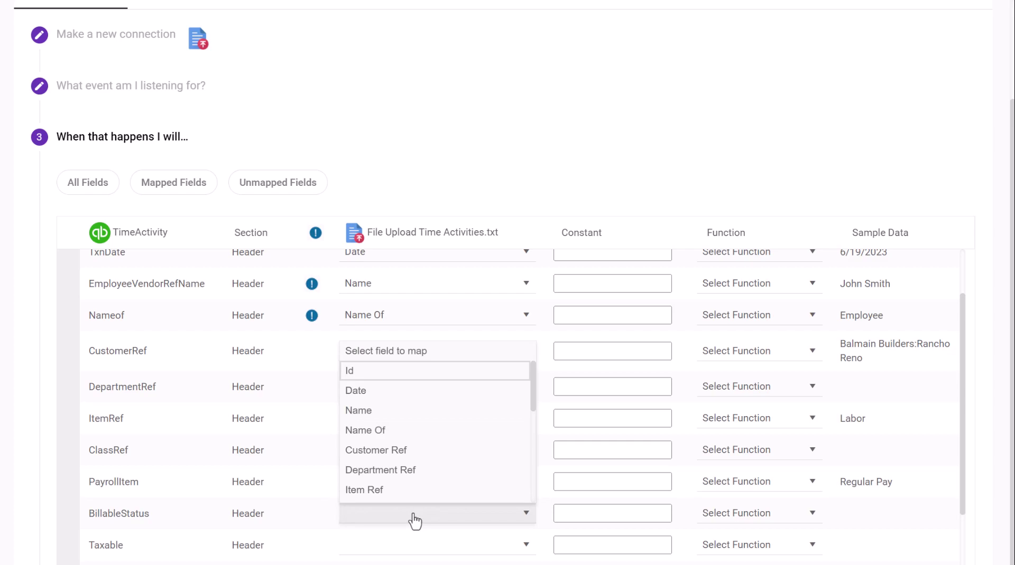
scroll(402, 490, down, 3)
click(401, 485)
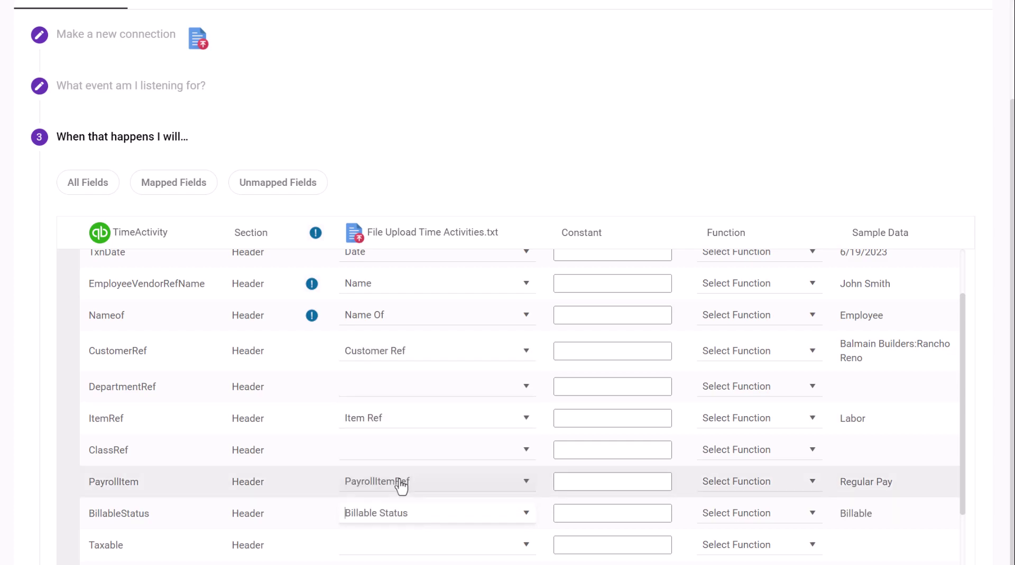
Map the required Duration field to the file's Duration column.
scroll(421, 516, down, 2)
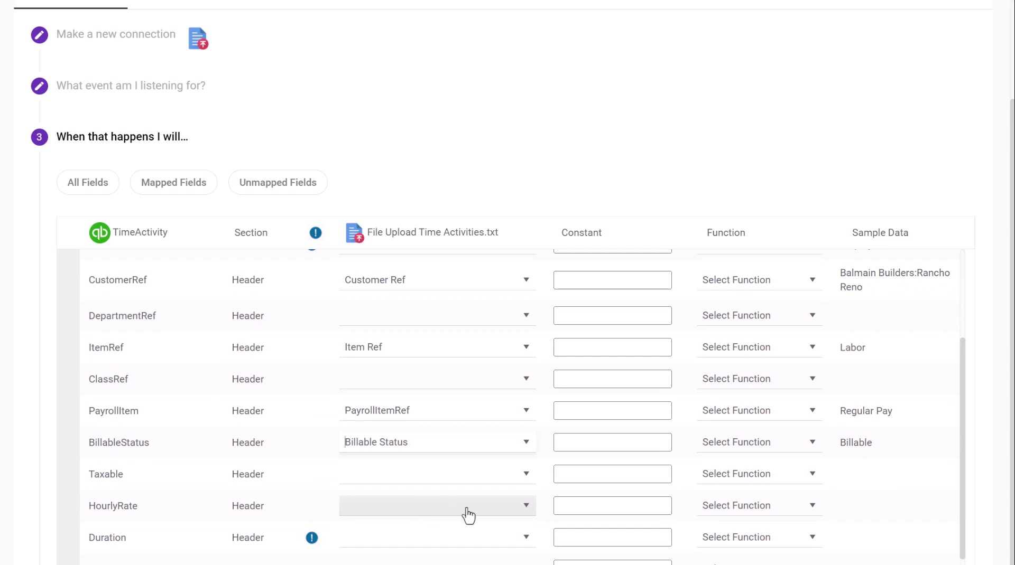
click(465, 540)
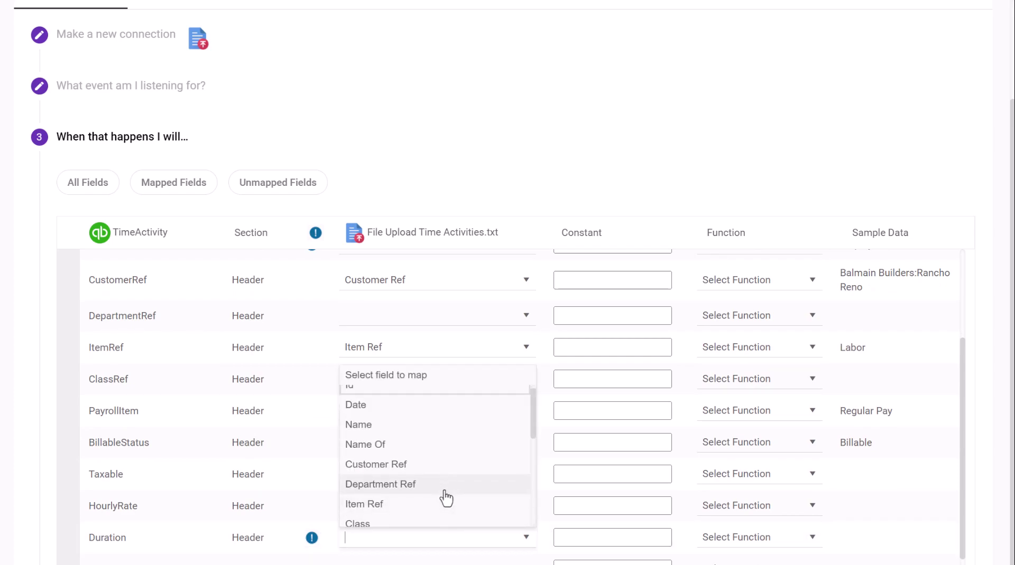
scroll(447, 498, down, 5)
click(445, 493)
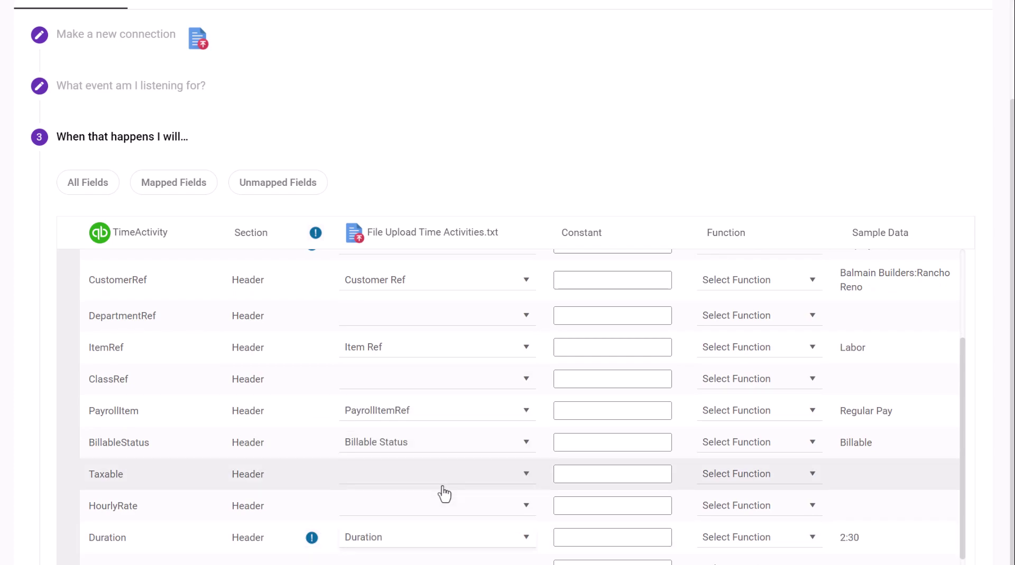
Map the HourlyRate field to the file's Hourly Rate column.
click(447, 508)
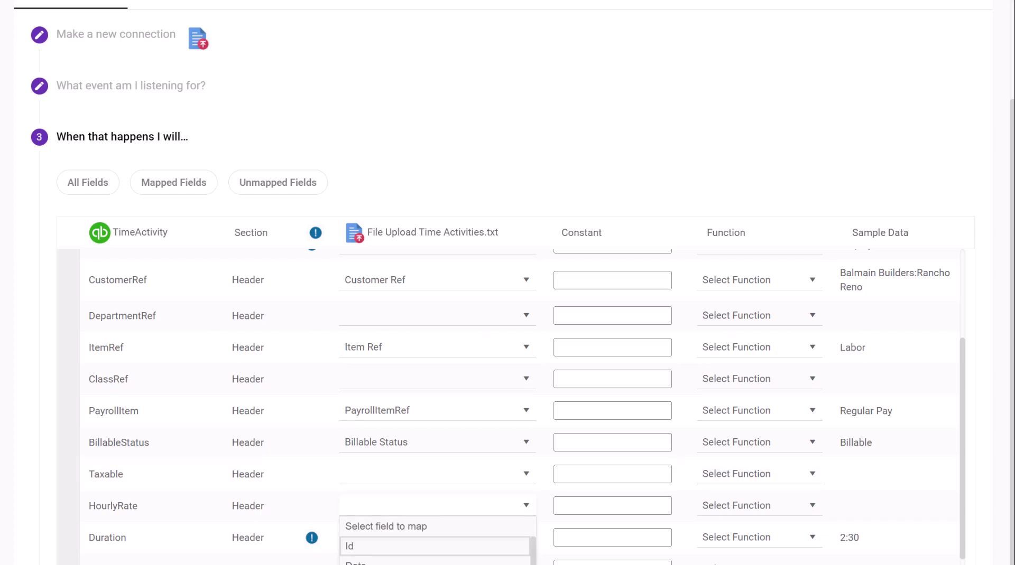
key(Down)
key(Down)
key(Down)
key(Down)
key(Down)
key(Down)
key(Down)
key(Down)
key(Return)
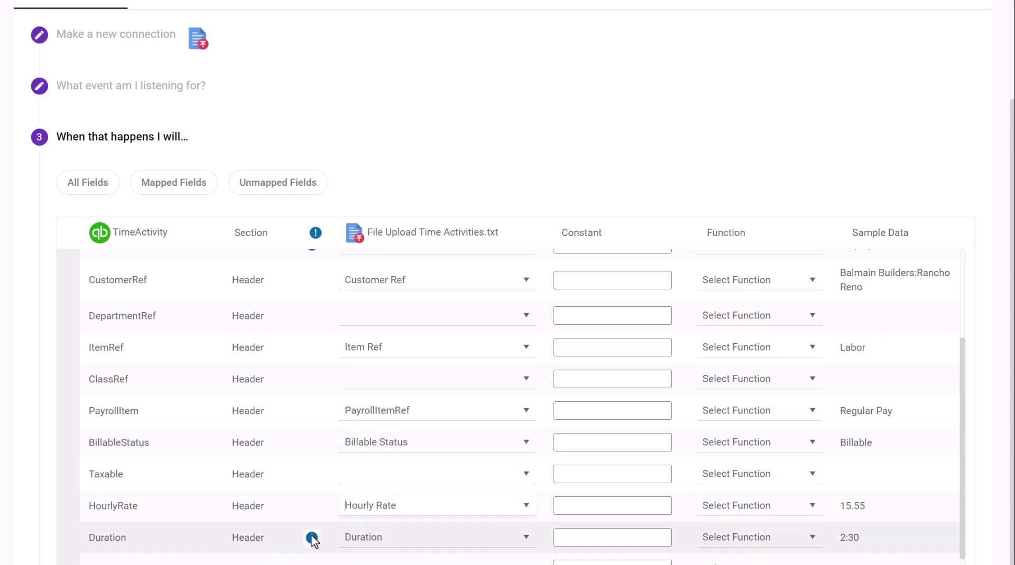
Map the Taxable field to the file's Taxable column.
click(525, 481)
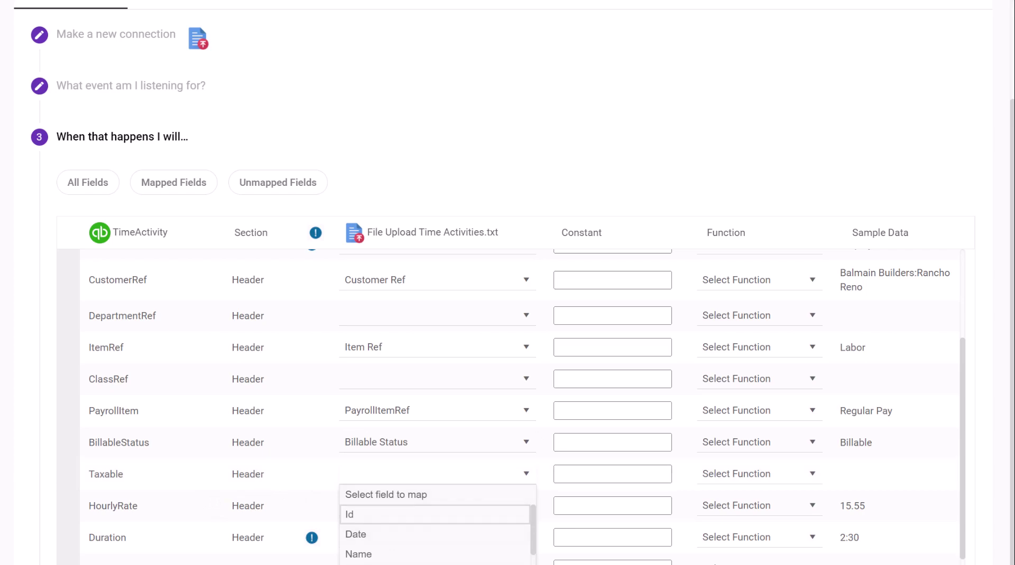
key(Down)
key(Down)
key(Down)
key(Down)
key(Down)
key(Down)
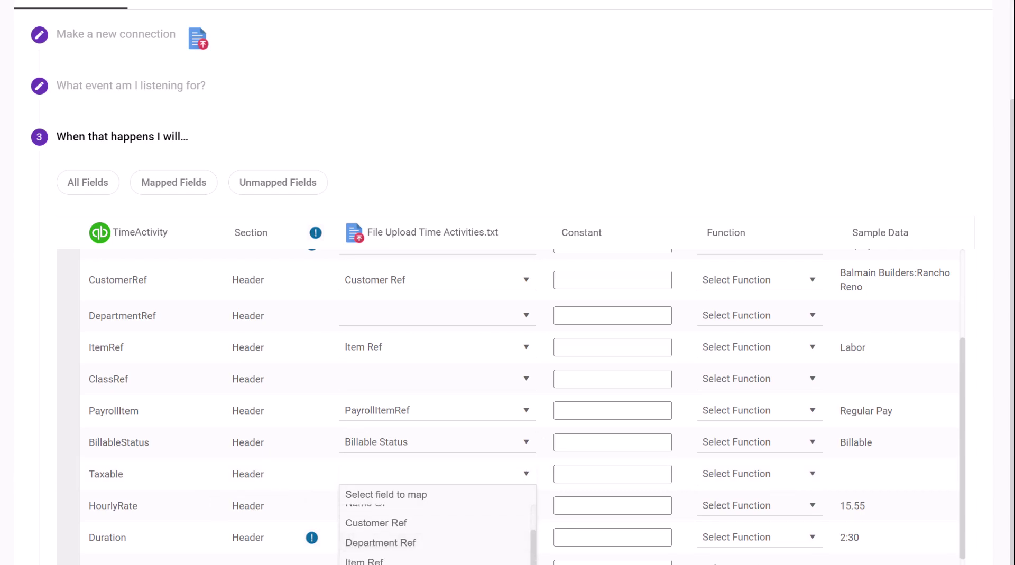
key(Return)
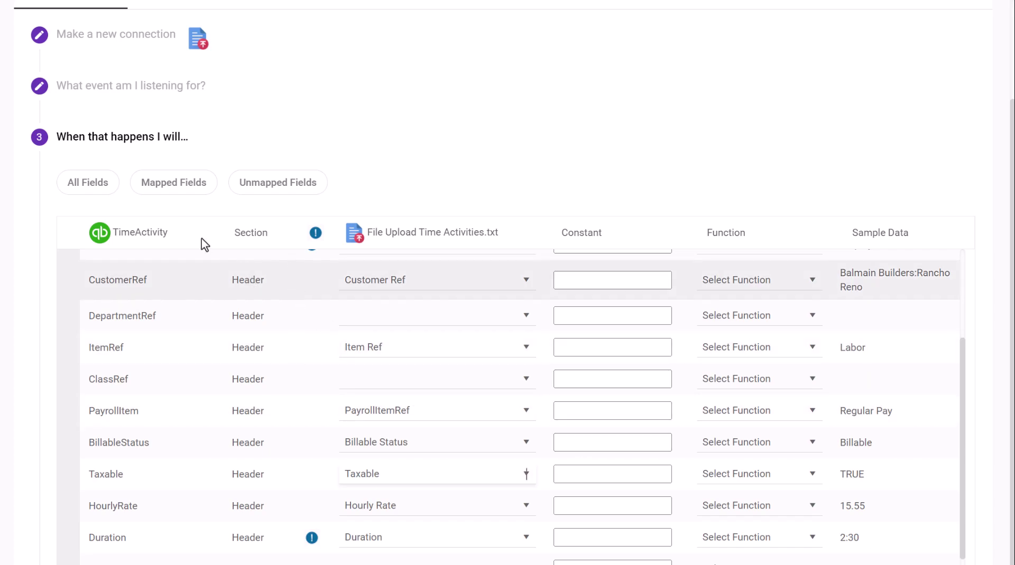
Show only the mapped fields for review, save the mapping and continue to the test-and-save stage.
click(156, 181)
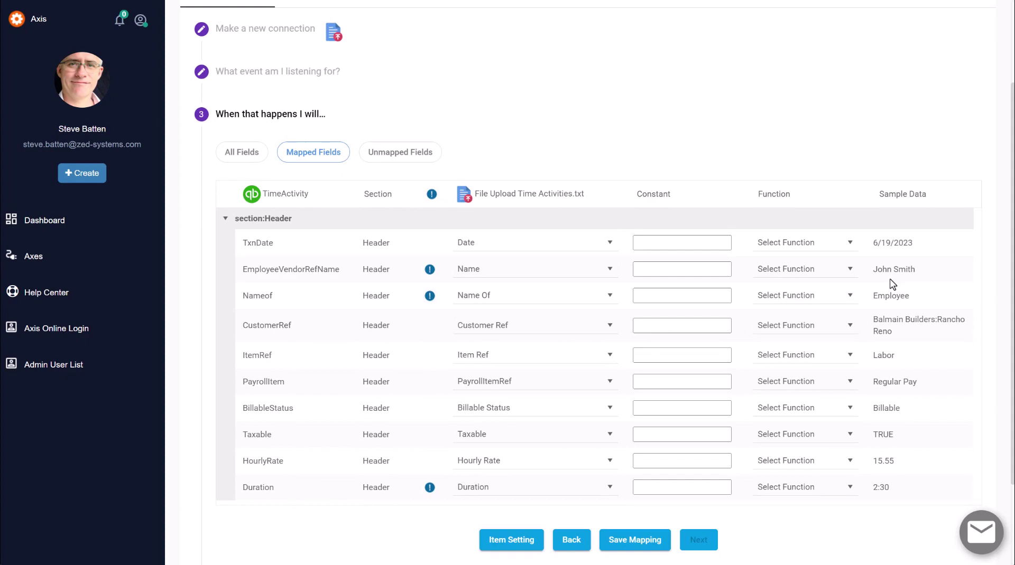
click(634, 544)
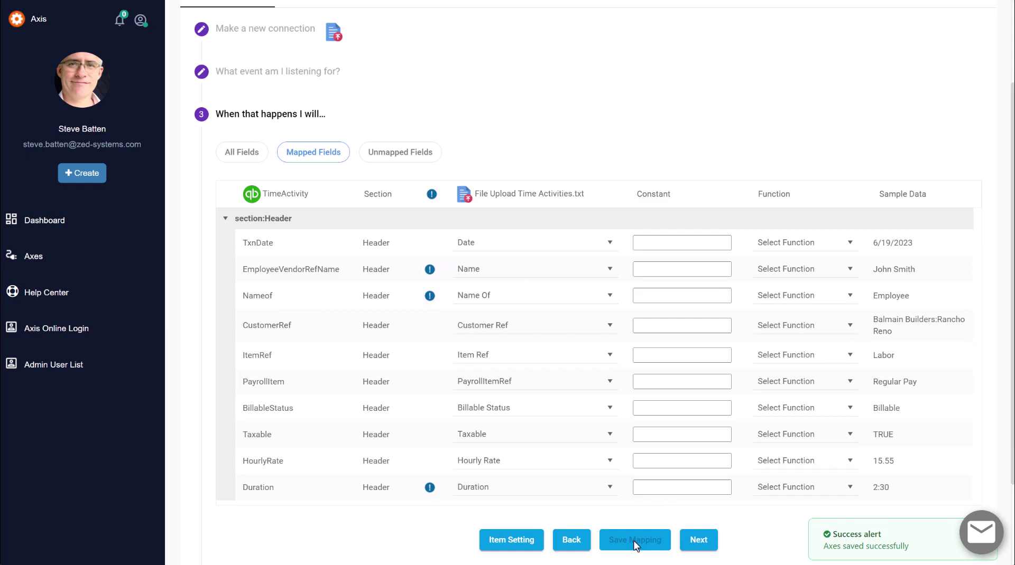
click(693, 541)
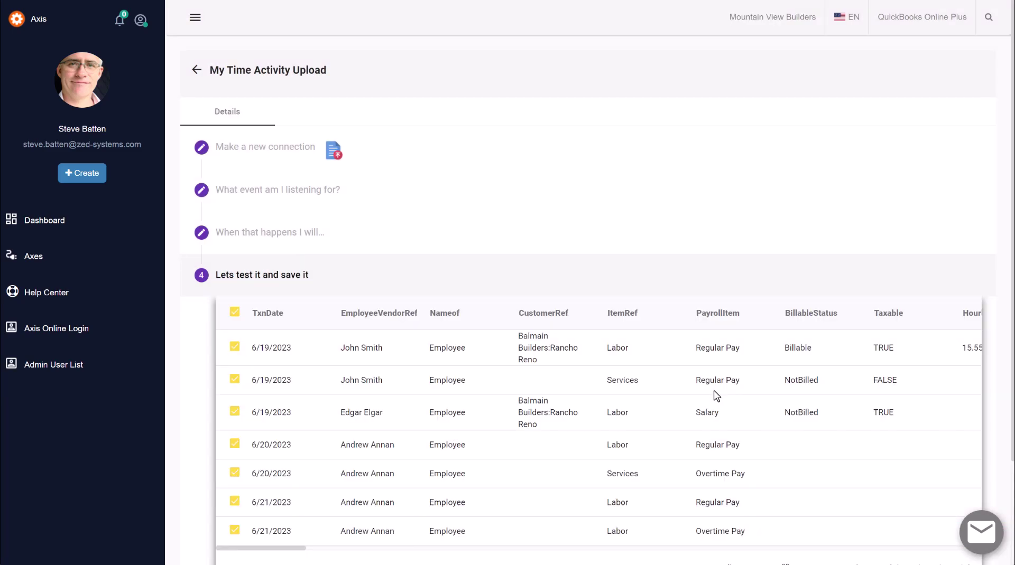
Open the third time-activity row for editing, edit its missing Duration and accept the row change.
scroll(716, 396, down, 1)
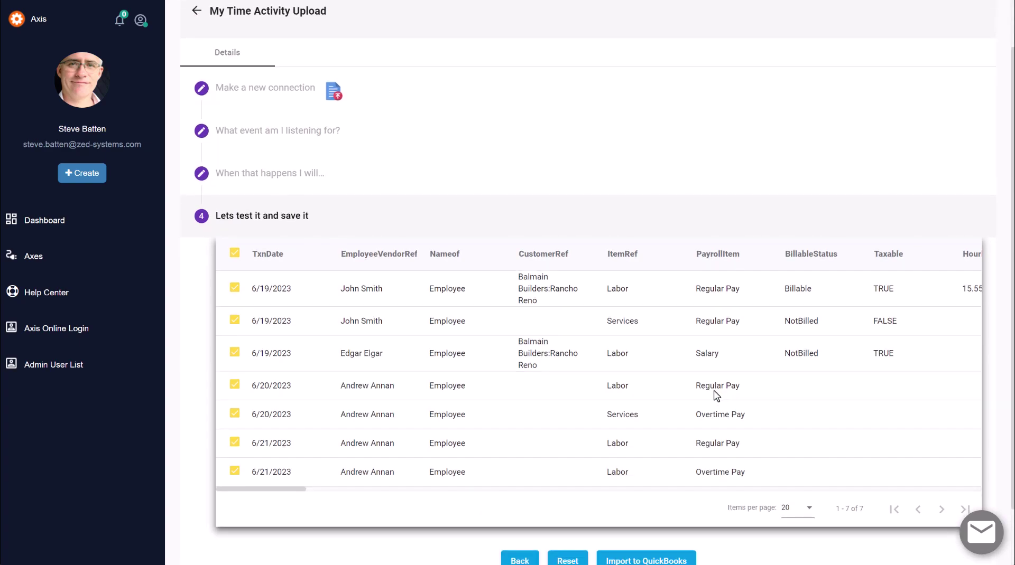
mouse_move(304, 492)
mouse_down()
mouse_move(343, 494)
mouse_move(331, 502)
mouse_up()
drag(328, 497, 324, 498)
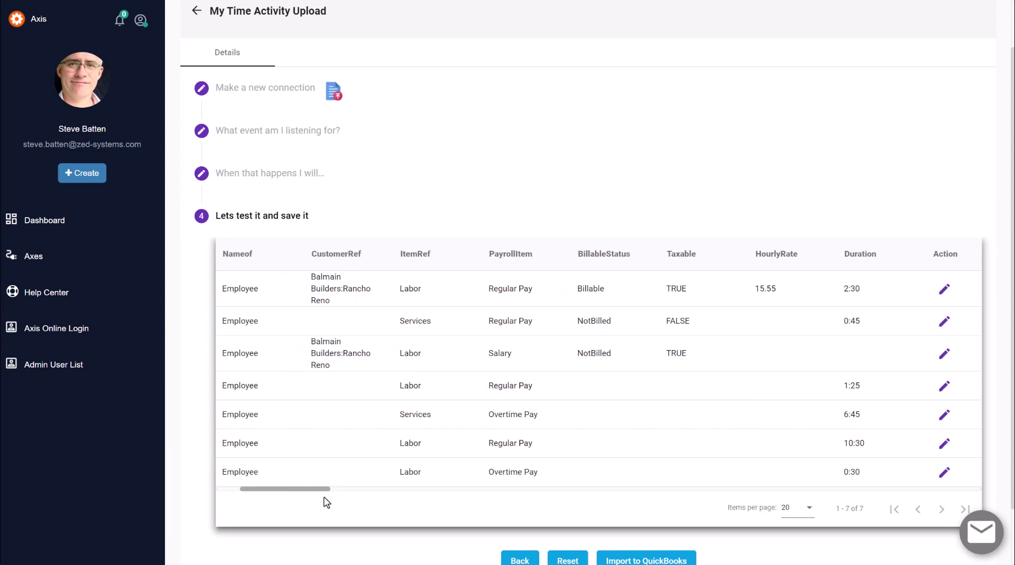
click(943, 354)
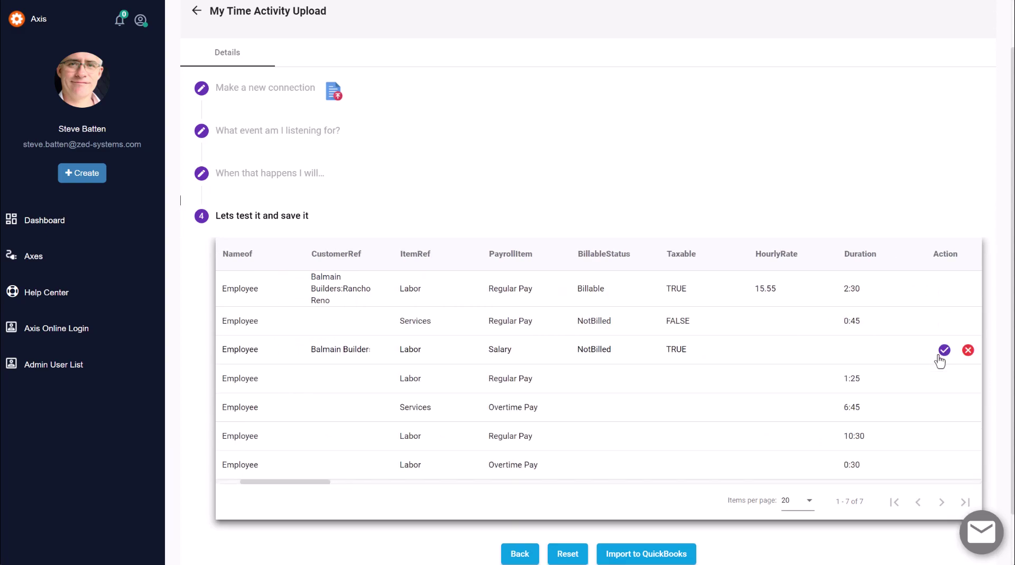
click(855, 353)
click(943, 356)
drag(283, 492, 261, 498)
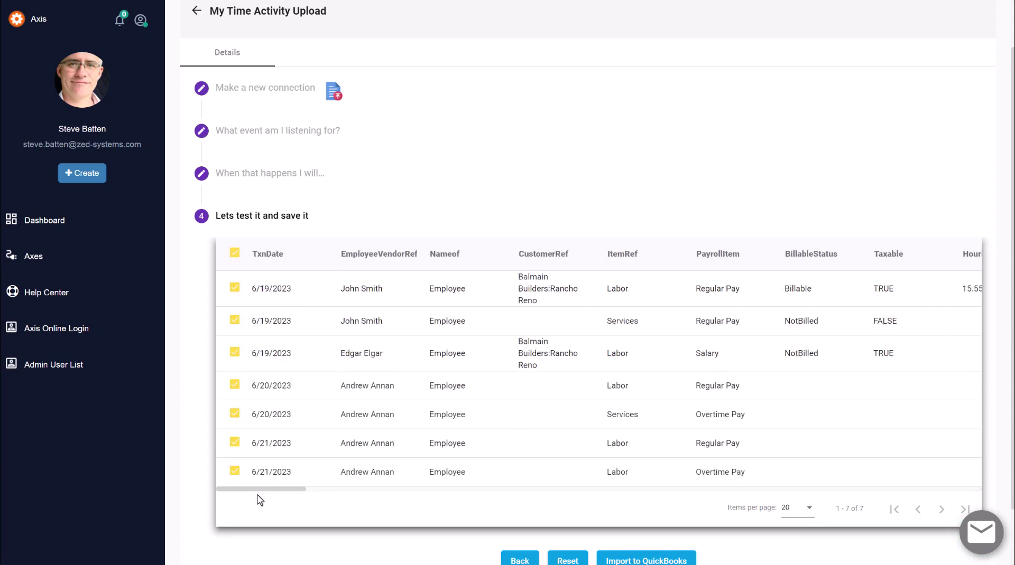
Import all the selected time activities to QuickBooks and review the records in the import summary.
scroll(637, 533, down, 2)
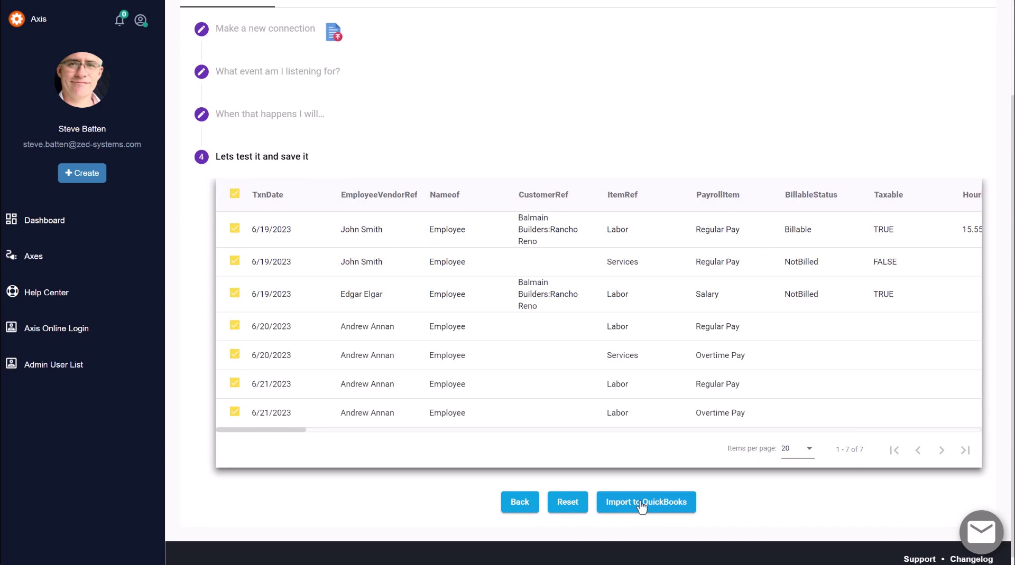
click(641, 507)
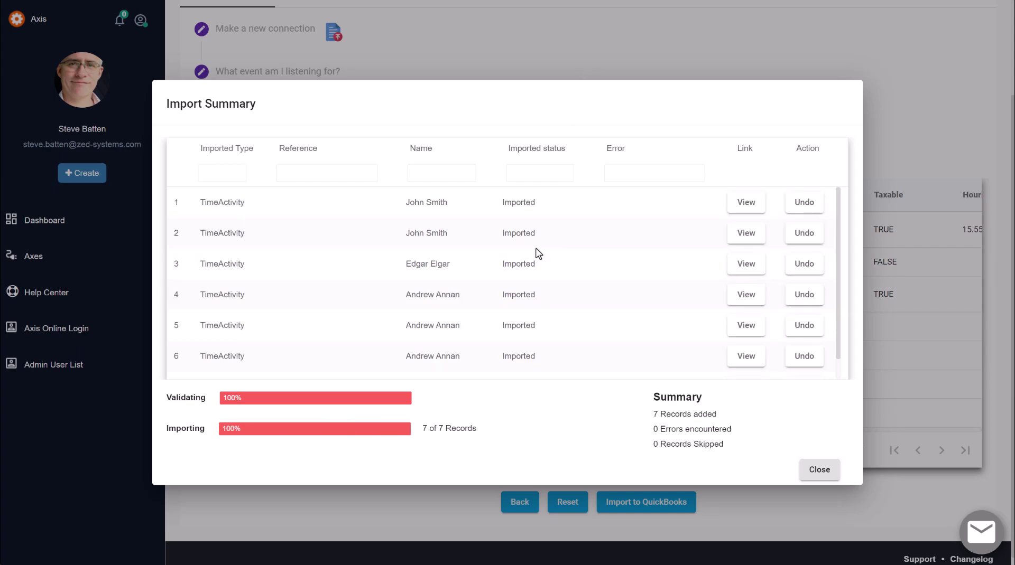
scroll(537, 253, down, 1)
scroll(537, 253, up, 1)
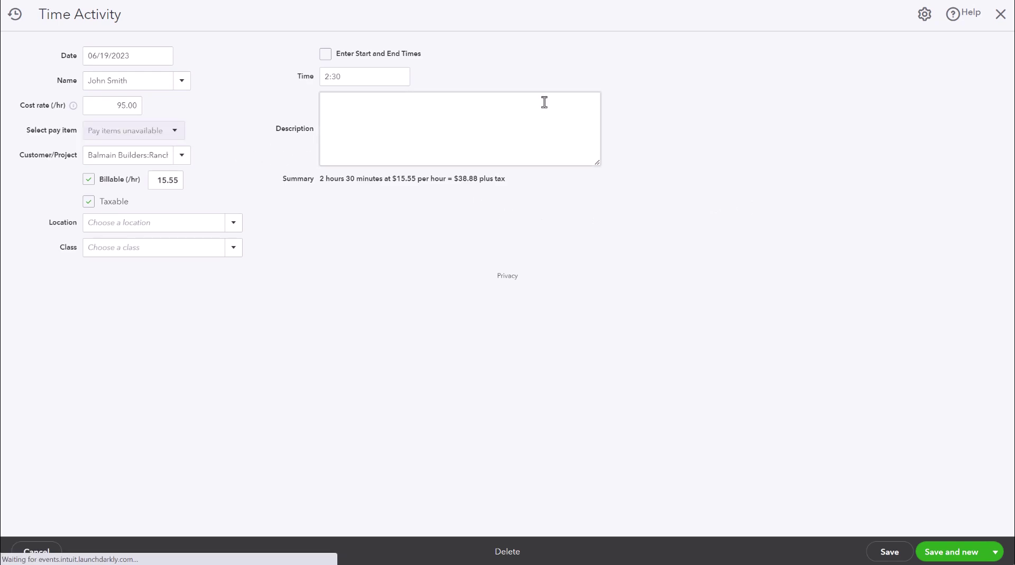
Close the imported time activity in QuickBooks and open the Rancho Reno project to check its hourly time costs.
click(1001, 14)
click(570, 300)
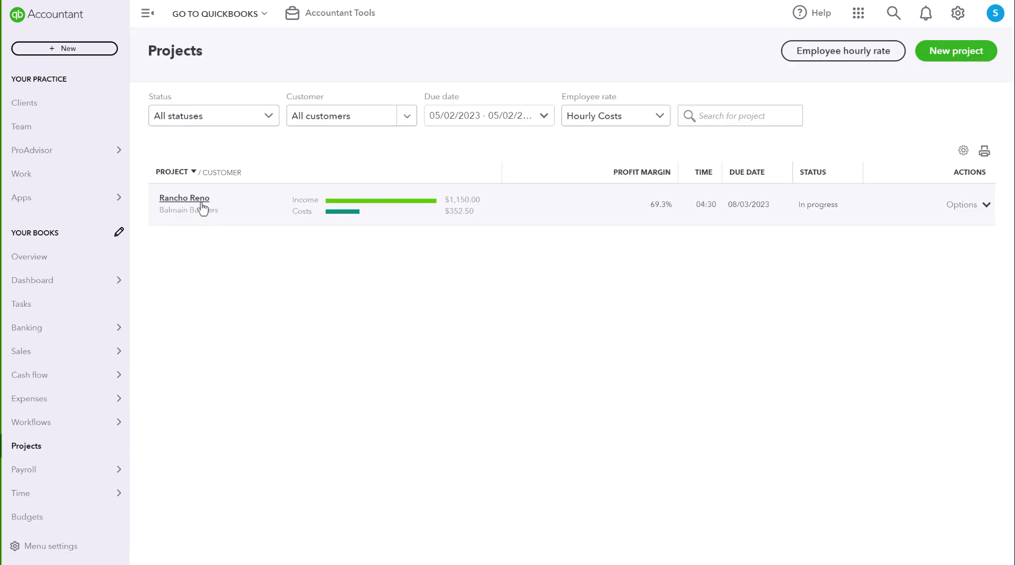
click(202, 208)
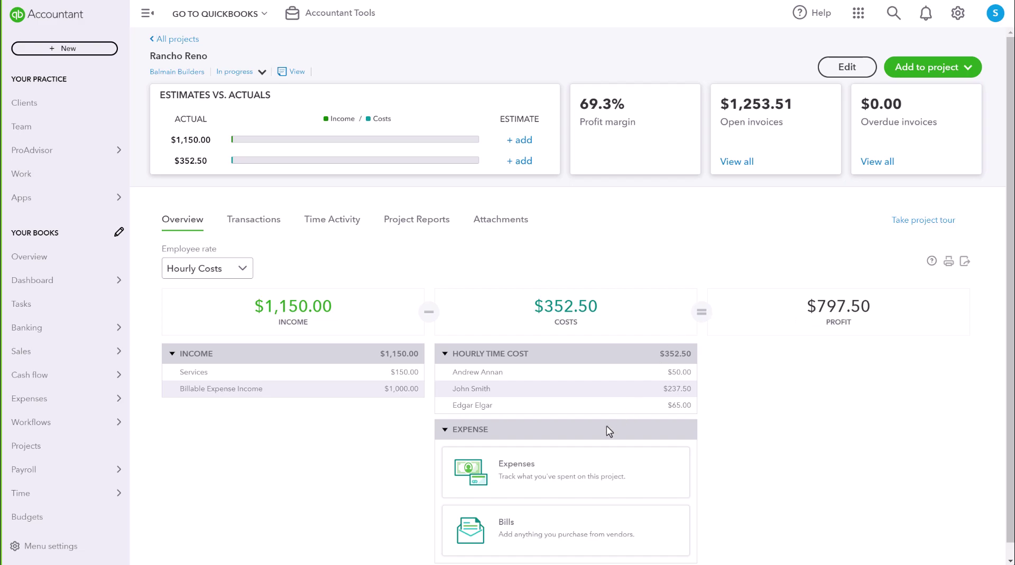
scroll(608, 428, down, 1)
scroll(609, 432, up, 1)
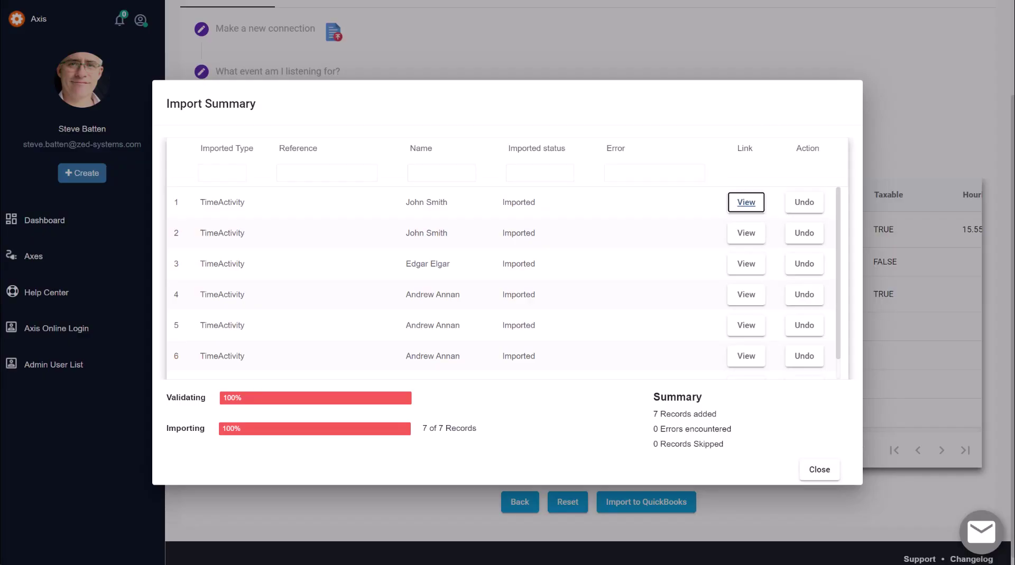
Close the Axis import summary and show the dashboard's import statistics for Today.
click(819, 470)
click(80, 228)
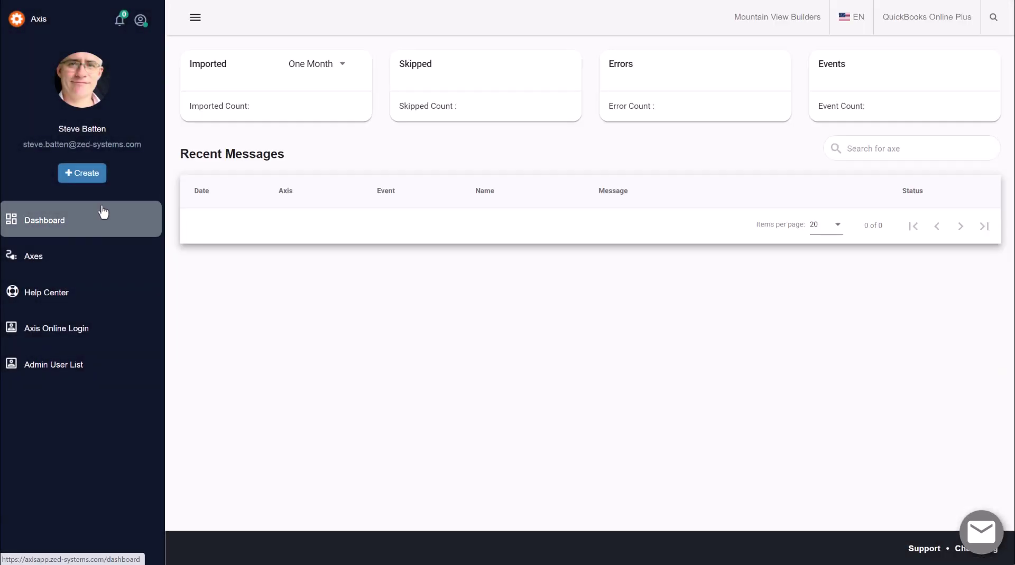
click(325, 66)
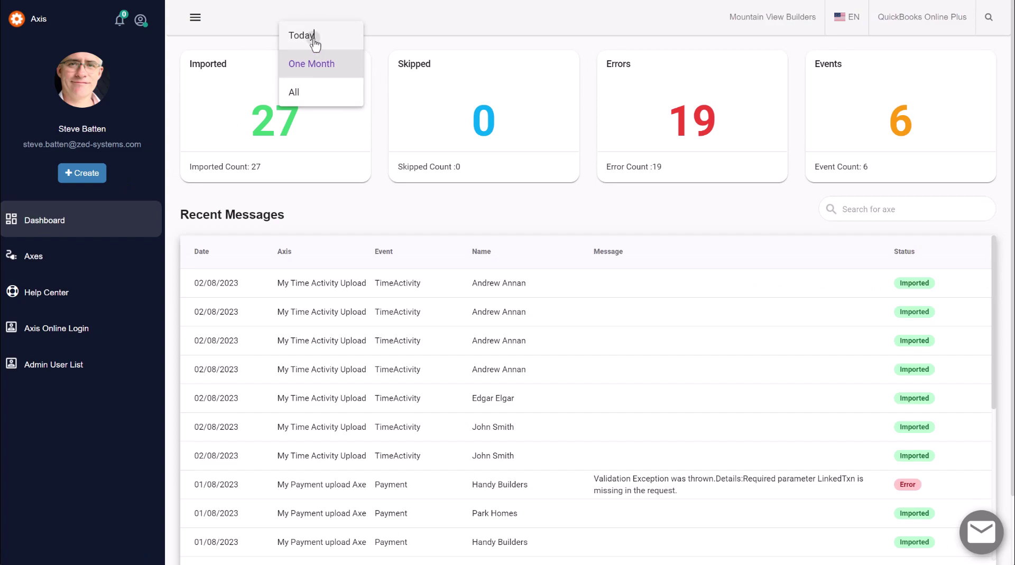
click(313, 37)
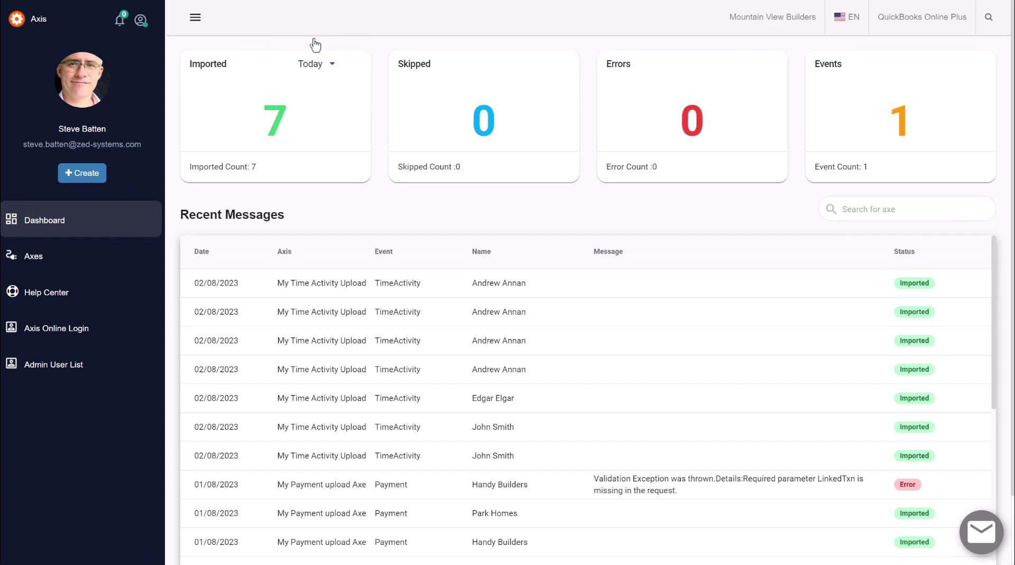